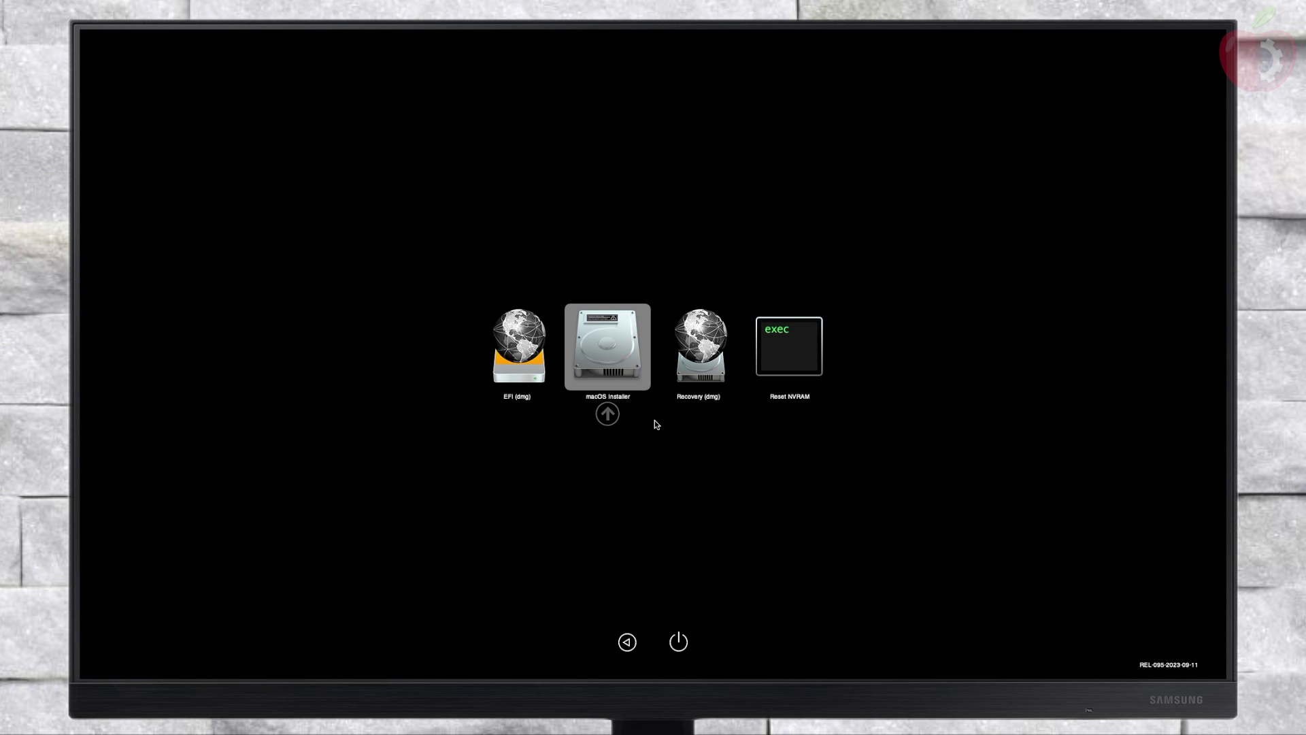
# Step: Boot the highlighted macOS Installer entry from the OpenCore picker
pyautogui.press('Return')
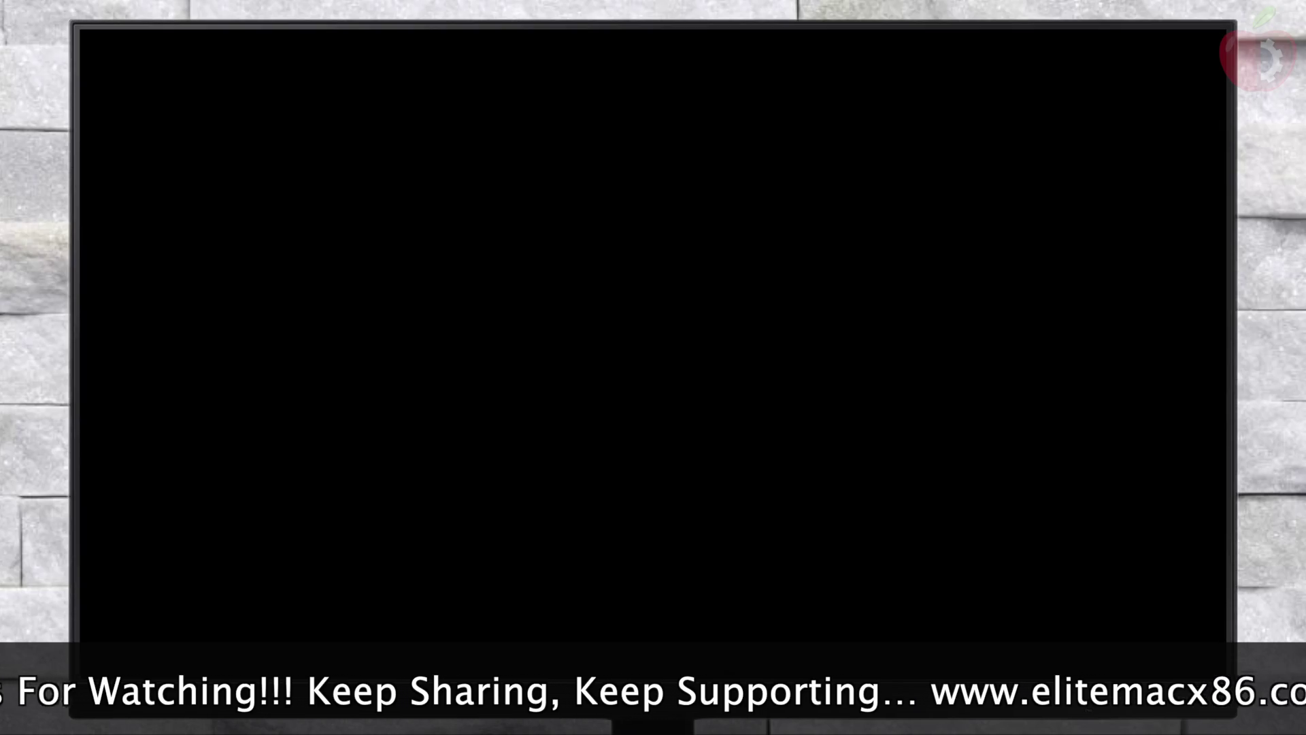
# Step: Boot the macOS Installer entry again so installation completes and Macintosh HD appears
pyautogui.press('Return')
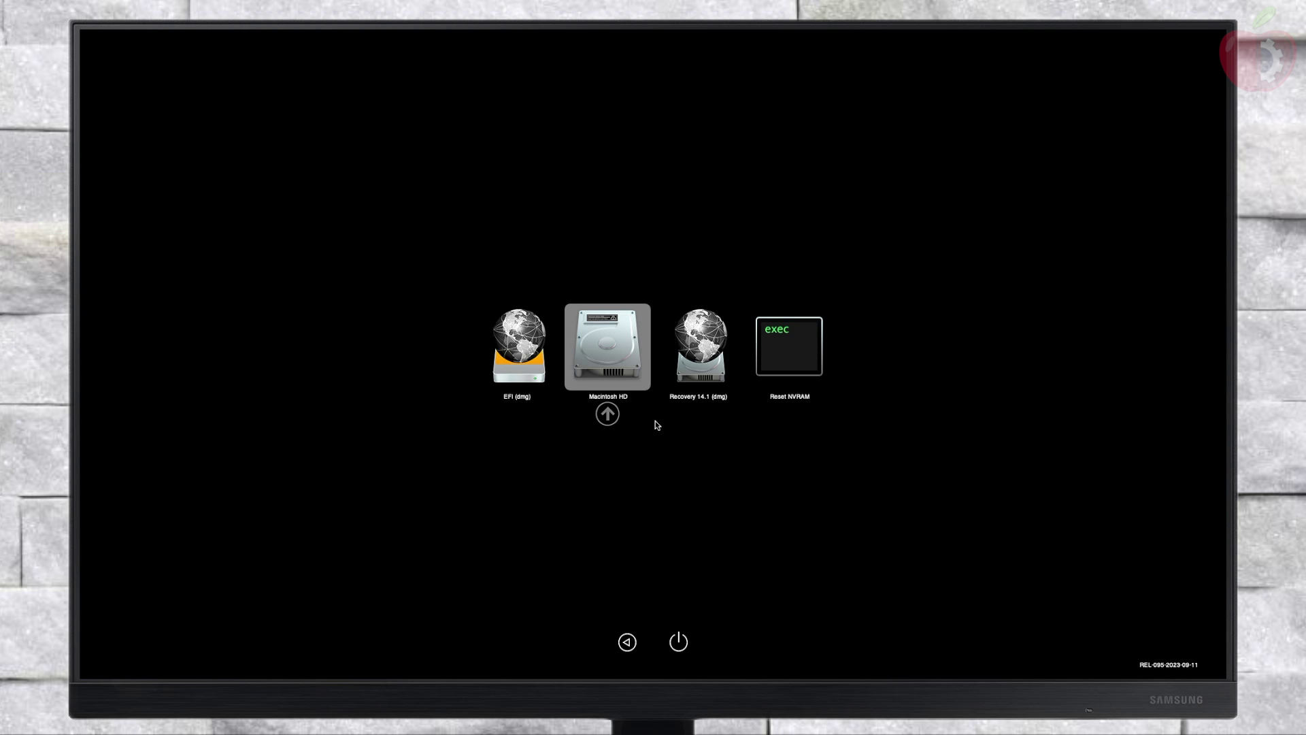
# Step: Boot the newly installed Macintosh HD entry into Setup Assistant
pyautogui.press('Return')
pyautogui.press('Return')
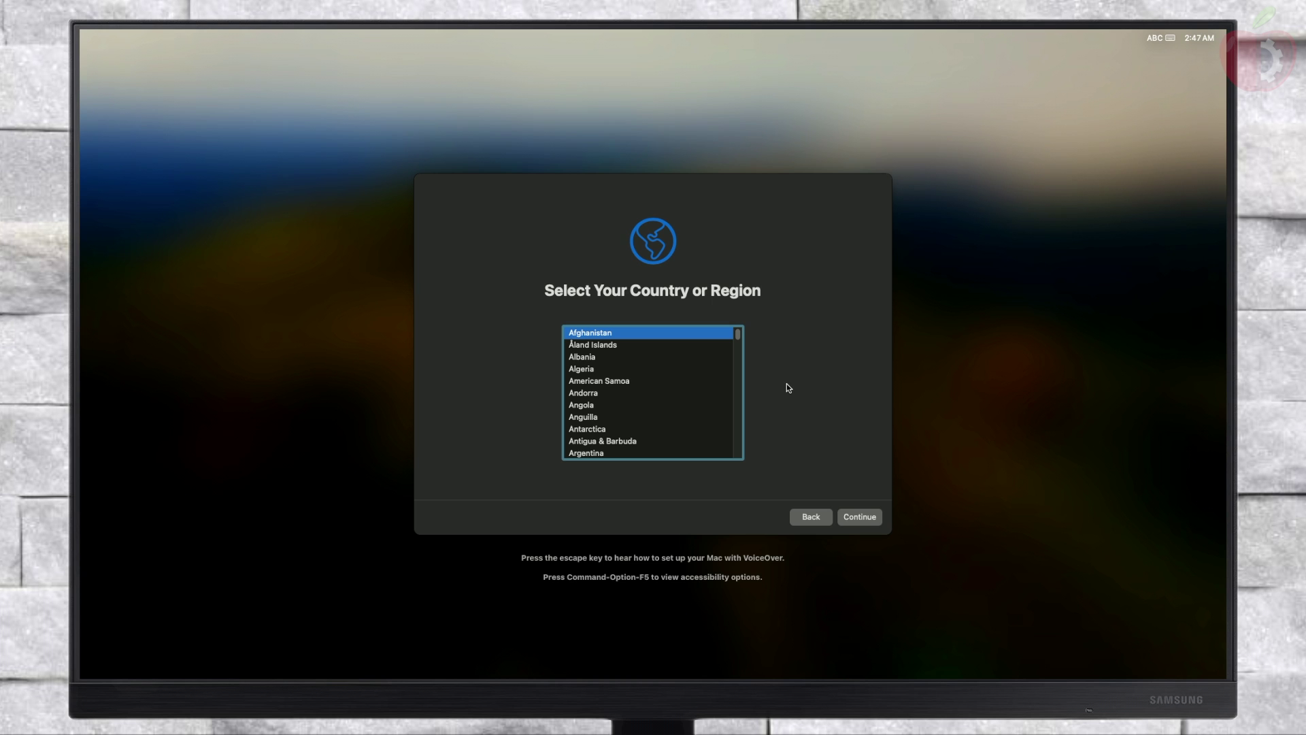
# Step: Choose United States as the country, keeping the suggested languages and passing Data & Privacy
pyautogui.press('u')
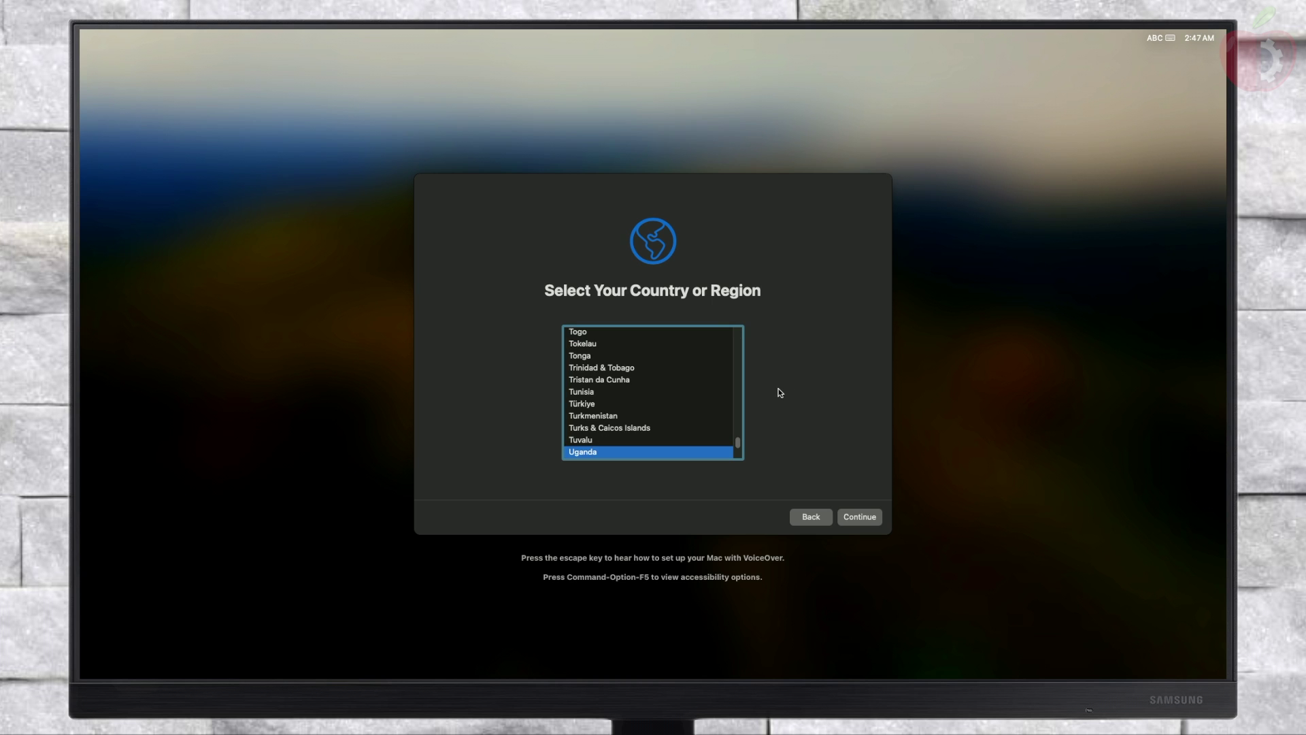
pyautogui.scroll(1, 609, 429)
pyautogui.scroll(-3, 609, 430)
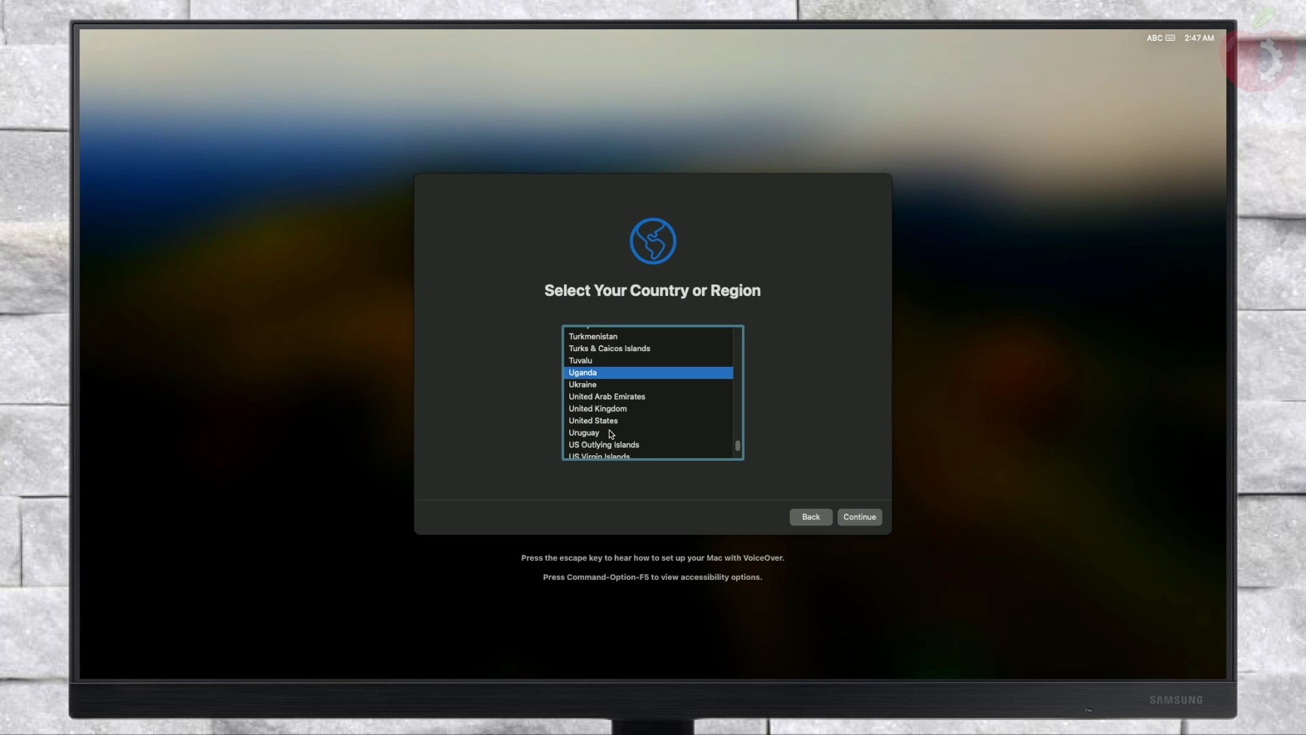
pyautogui.click(616, 421)
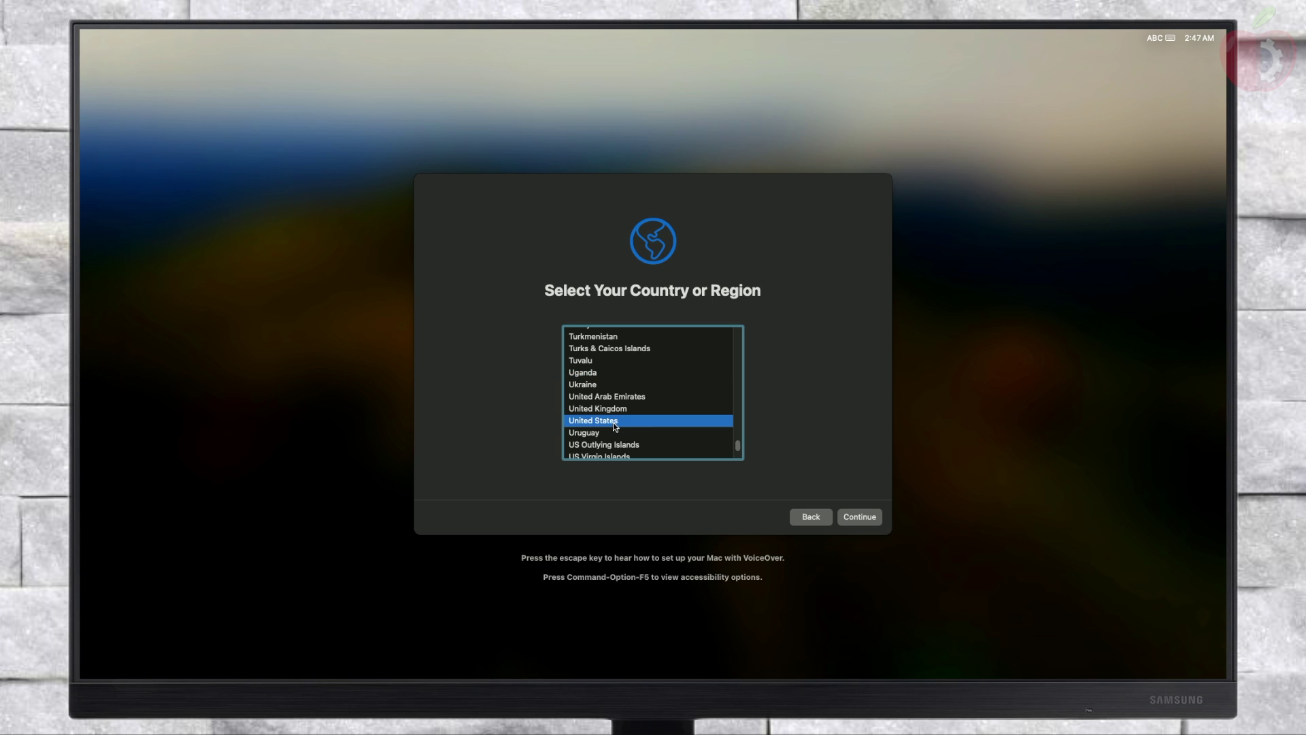
pyautogui.click(858, 517)
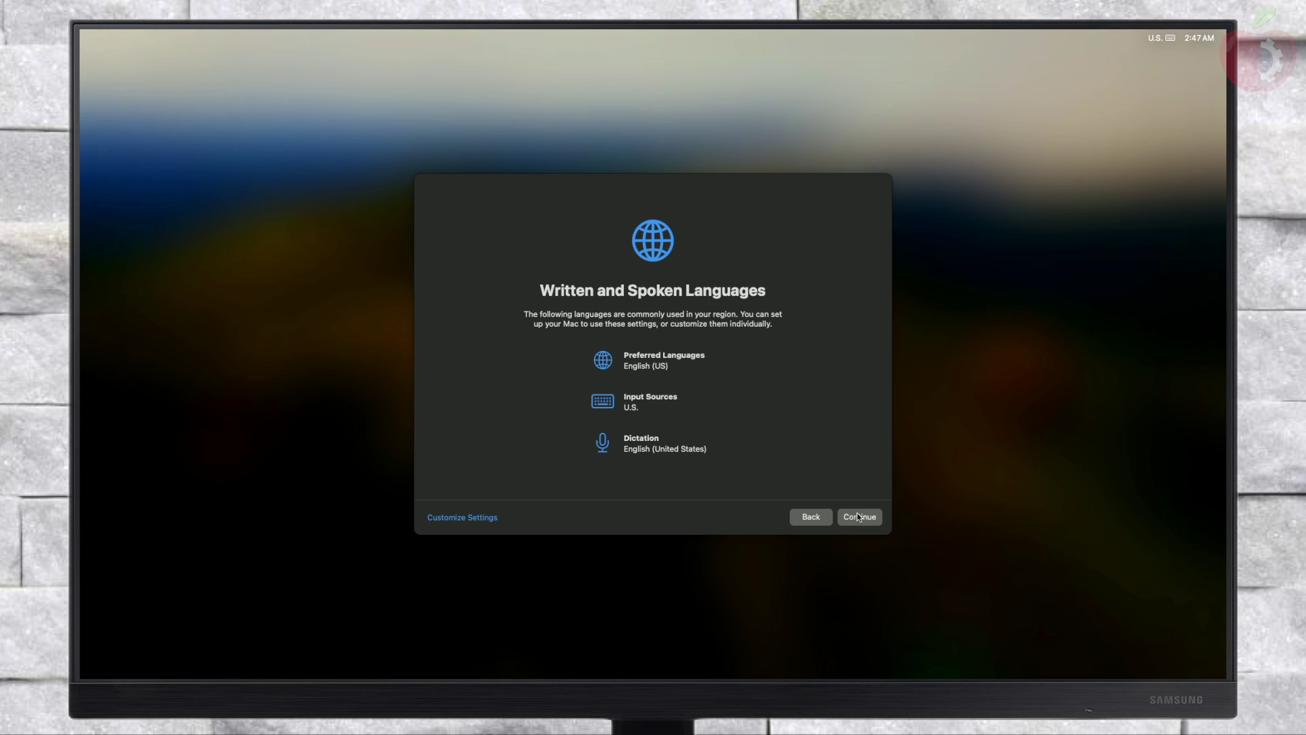
pyautogui.click(854, 516)
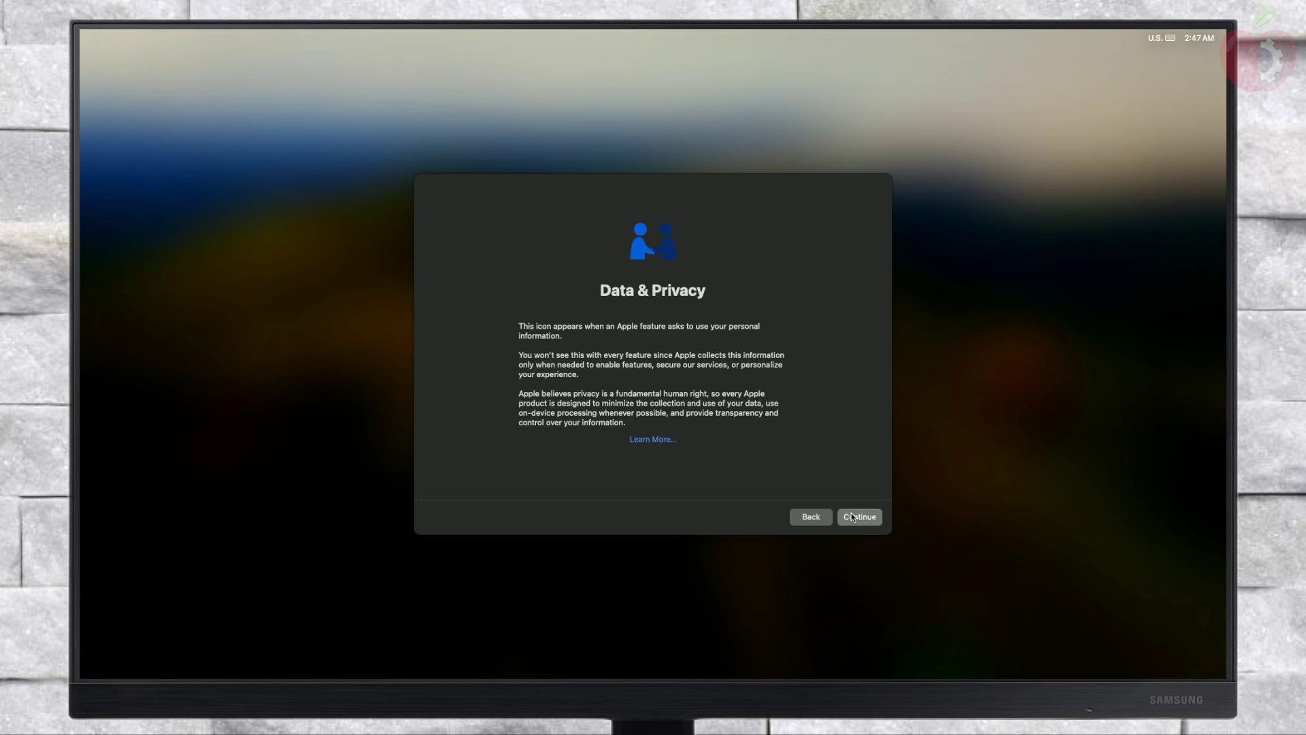
pyautogui.click(855, 517)
# Step: Skip Migration Assistant and Apple ID sign-in, then agree to the Terms and Conditions
pyautogui.click(428, 517)
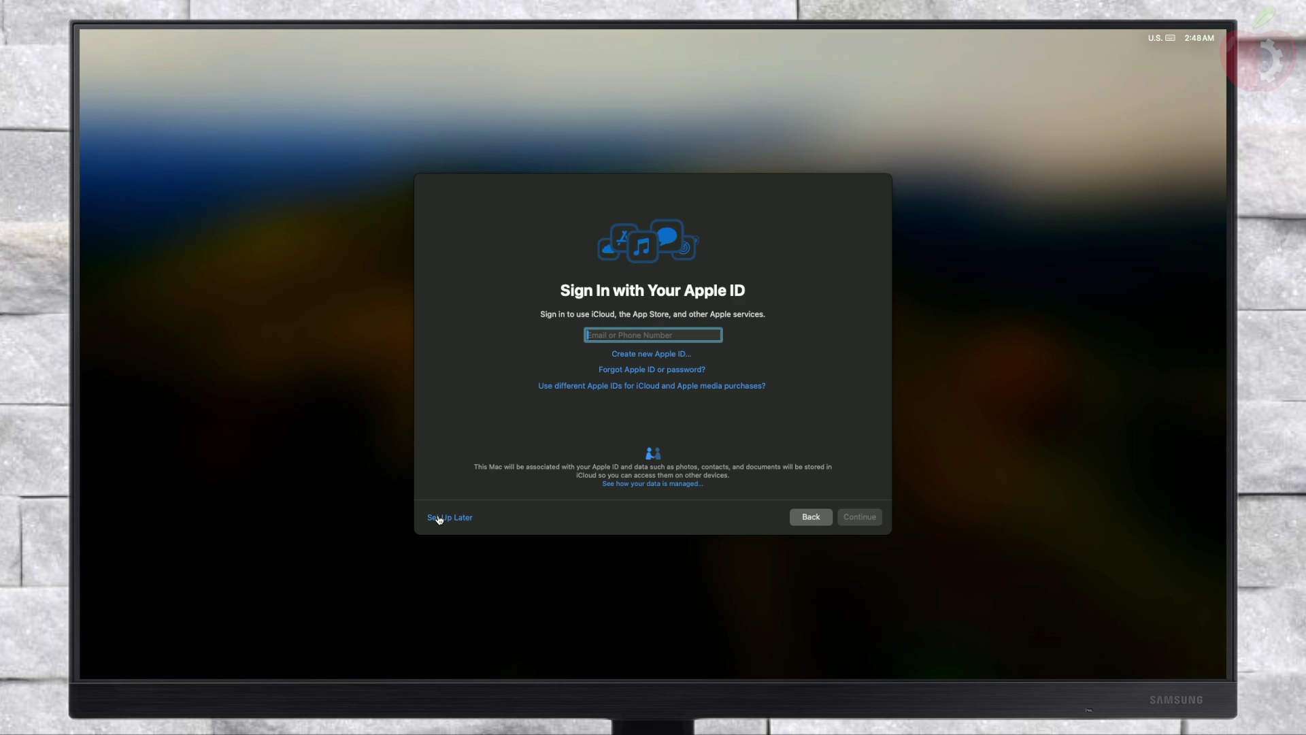
pyautogui.click(440, 520)
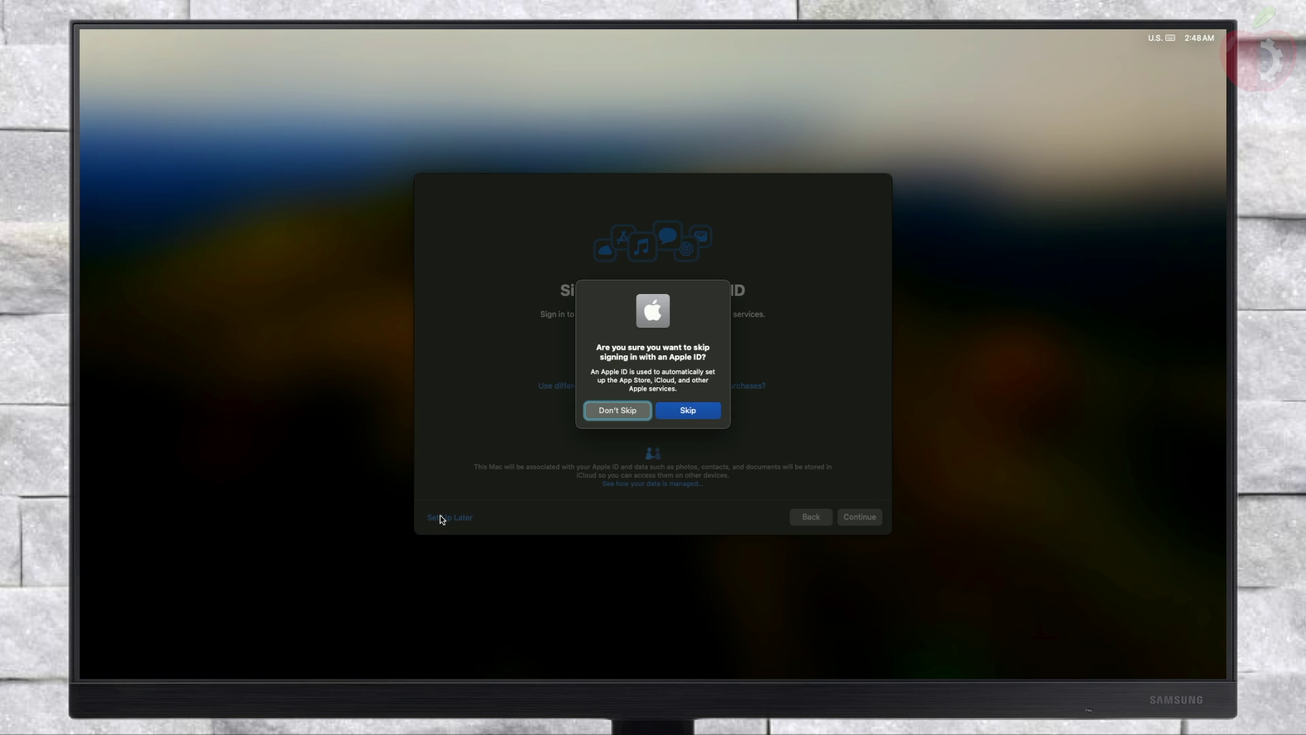
pyautogui.click(703, 411)
pyautogui.click(860, 517)
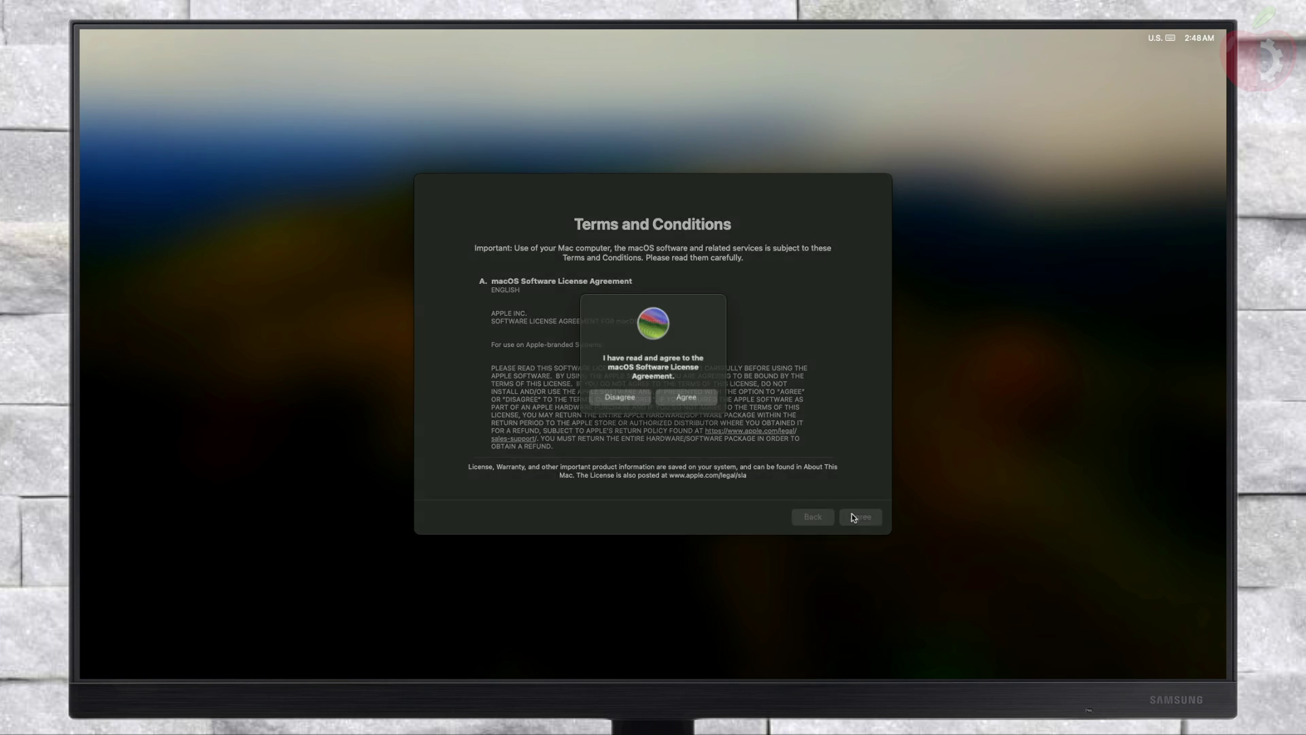
pyautogui.click(699, 398)
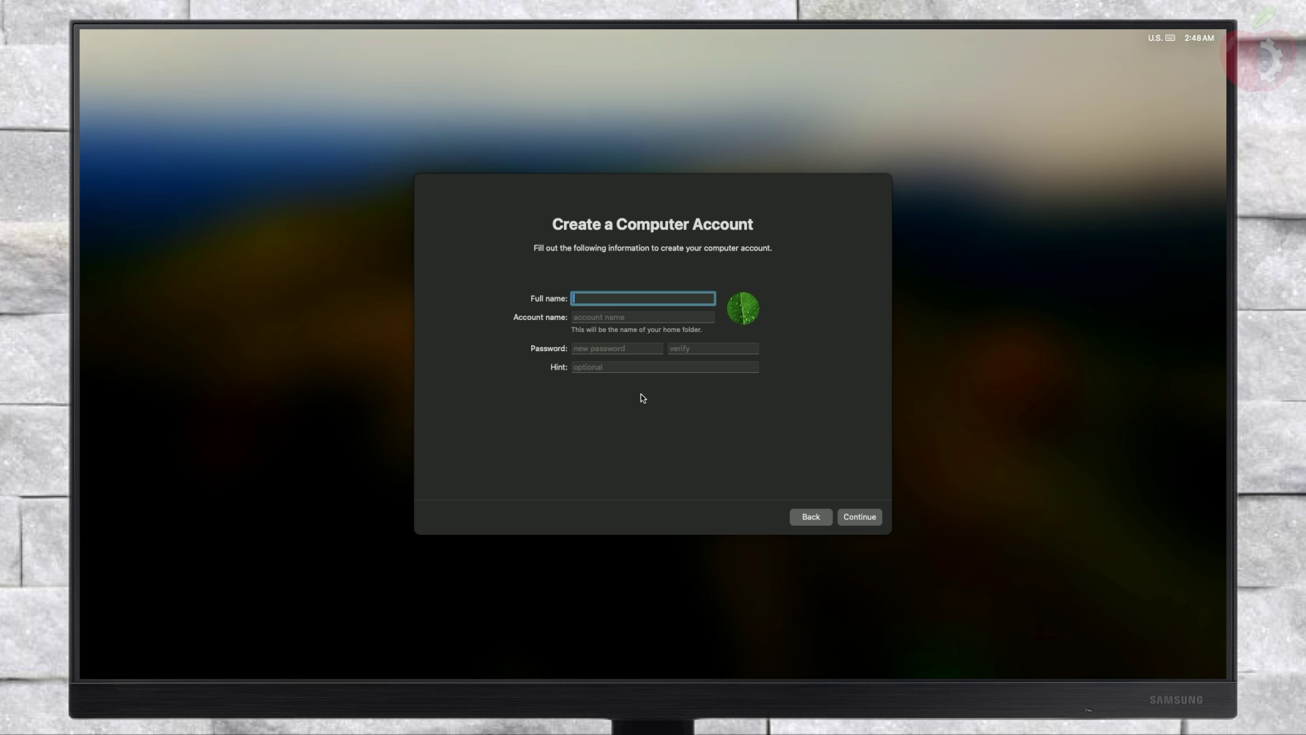
# Step: Enter the account name, then type and verify the account password
pyautogui.write('Elitemac')
pyautogui.press('Tab')
pyautogui.press('Tab')
pyautogui.write('1234')
pyautogui.press('Tab')
pyautogui.write('1234')
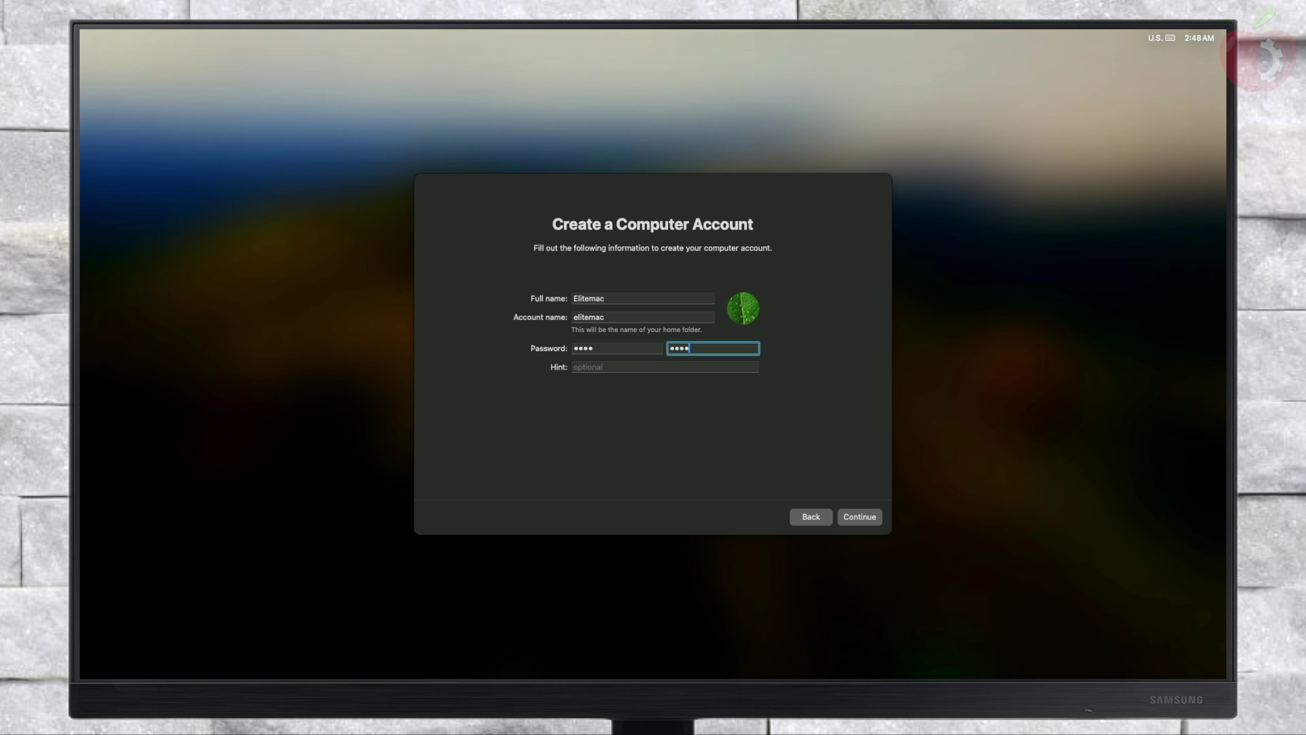
# Step: Set a green monogram account picture with the letter M and create the account
pyautogui.click(741, 311)
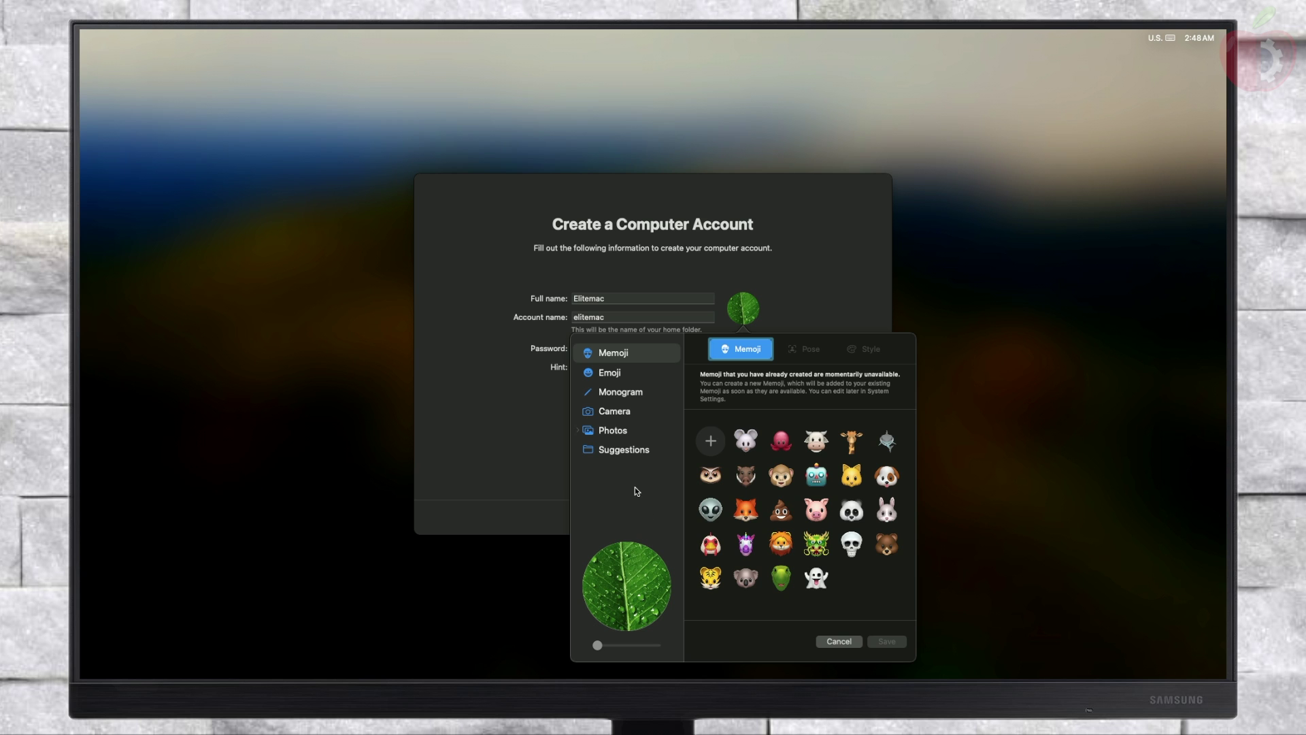
pyautogui.click(653, 394)
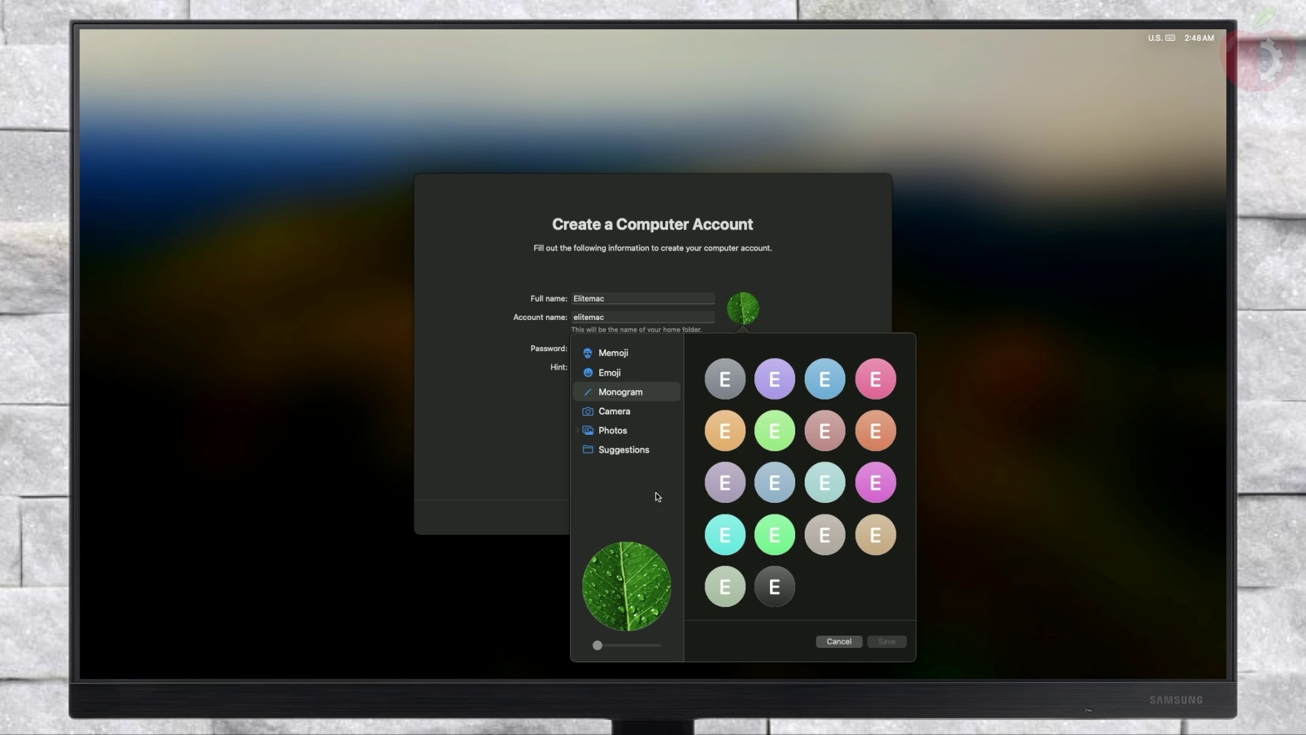
pyautogui.click(774, 431)
pyautogui.write('M')
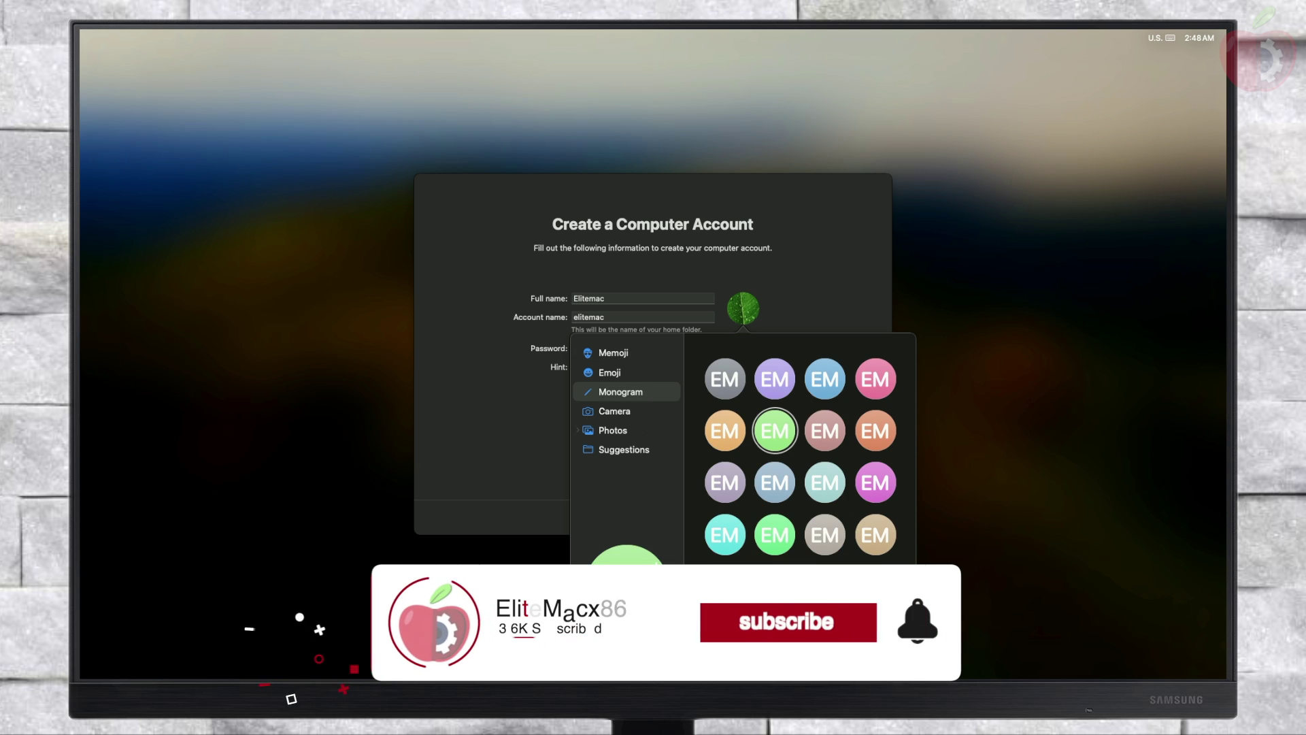
pyautogui.press('Return')
pyautogui.click(856, 515)
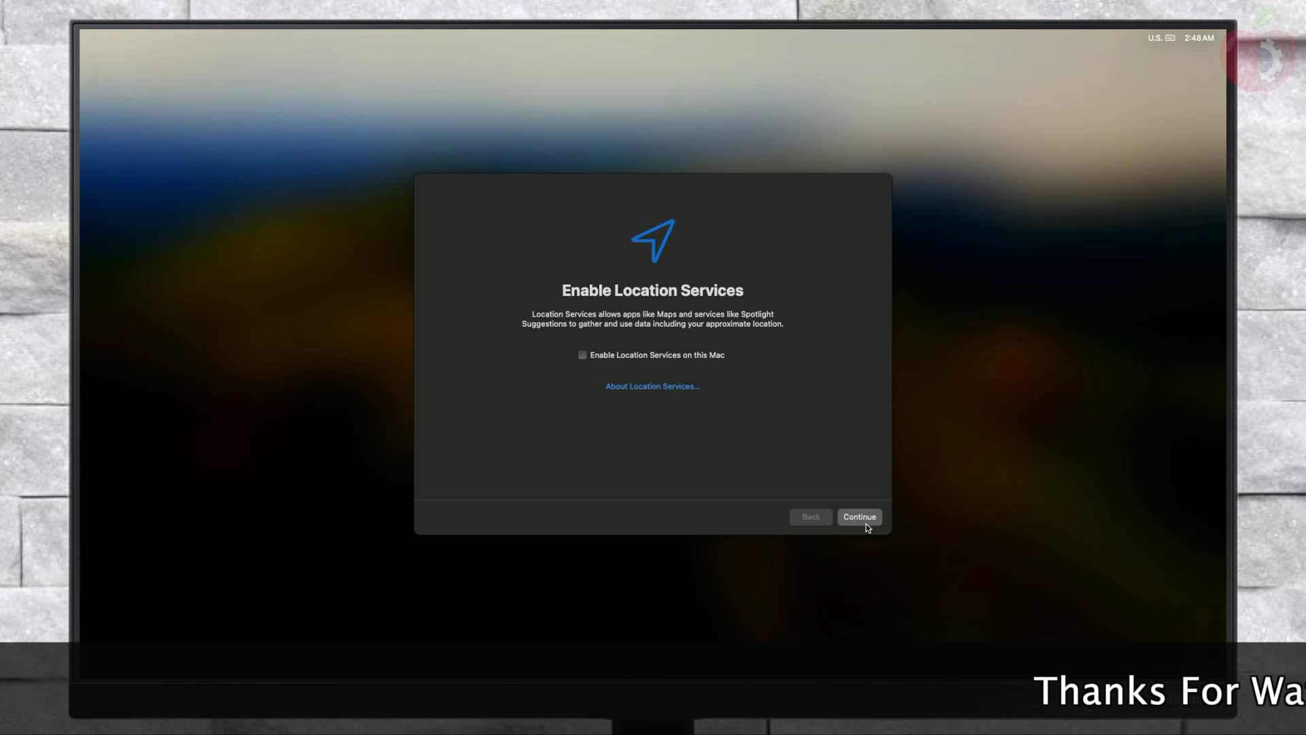
# Step: Decline Location Services, accept Pacific Daylight Time, and skip analytics and Screen Time
pyautogui.click(860, 517)
pyautogui.click(698, 402)
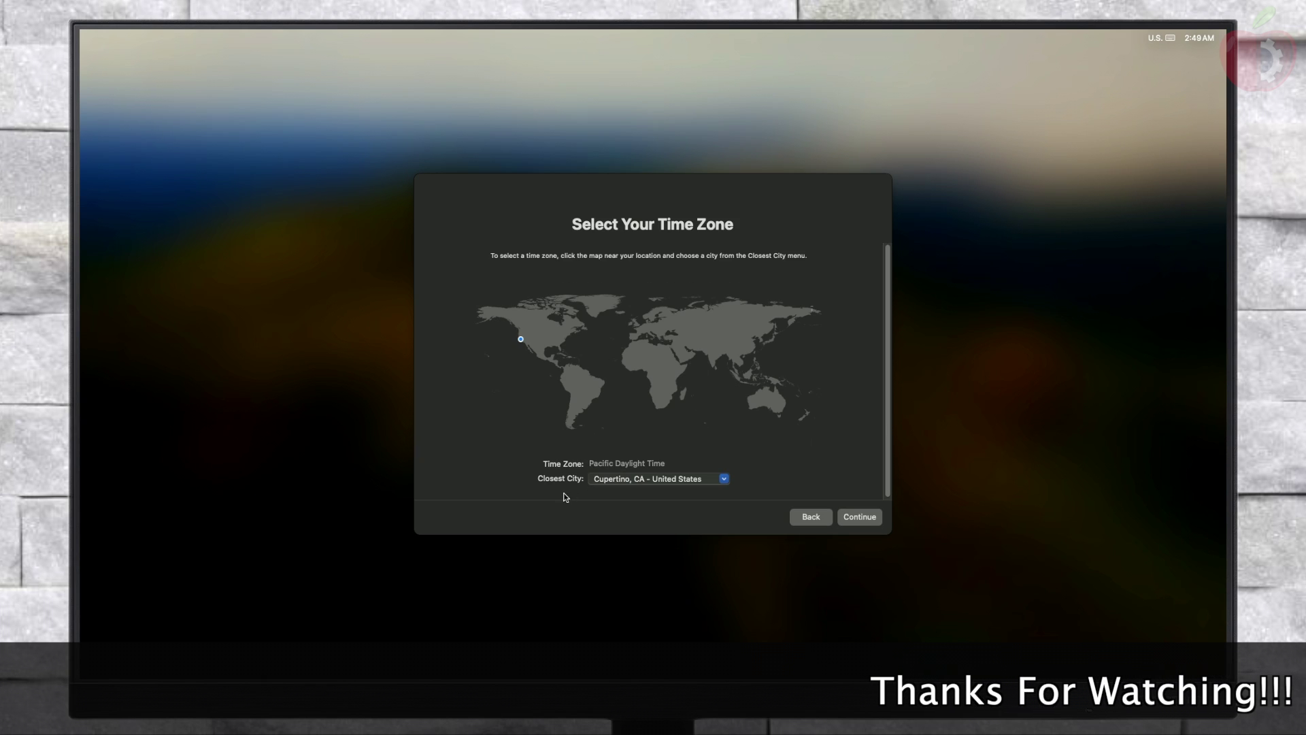
pyautogui.click(860, 516)
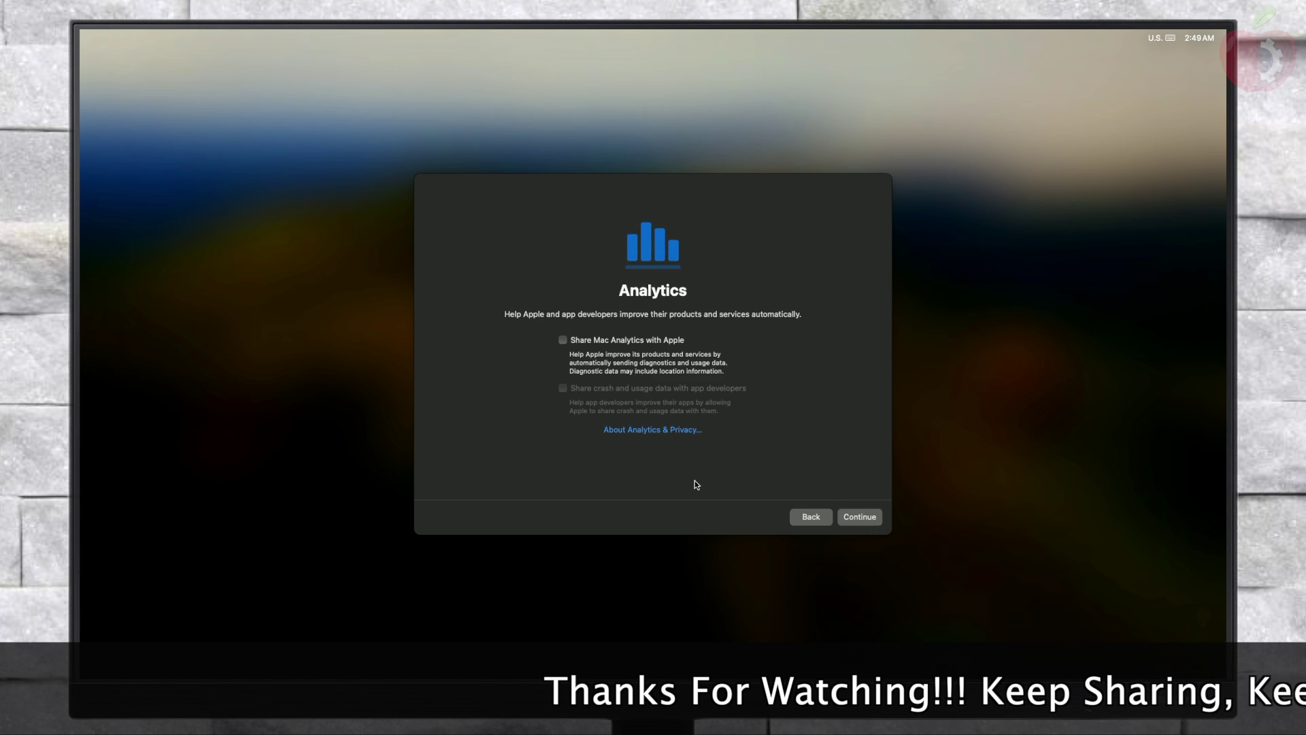
pyautogui.click(850, 523)
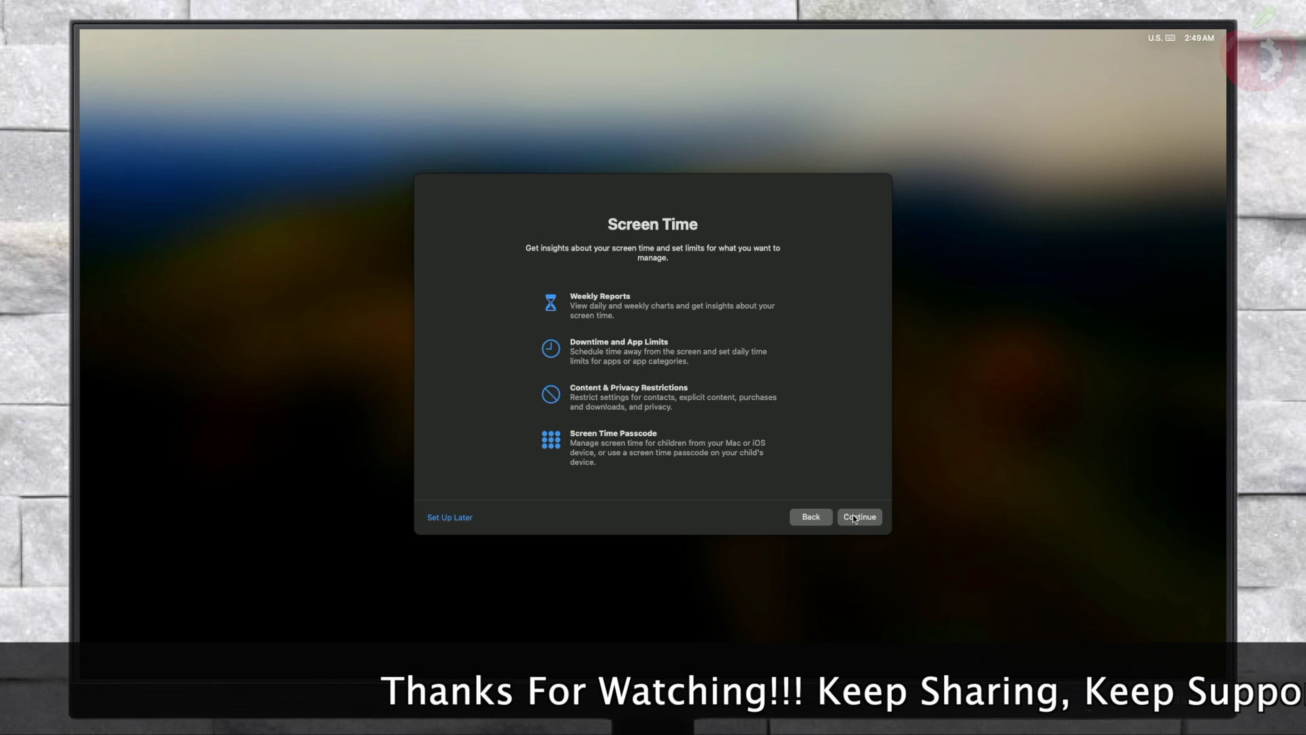
pyautogui.click(853, 518)
# Step: Turn off Ask Siri and finish setup with the Light appearance
pyautogui.click(668, 355)
pyautogui.click(842, 519)
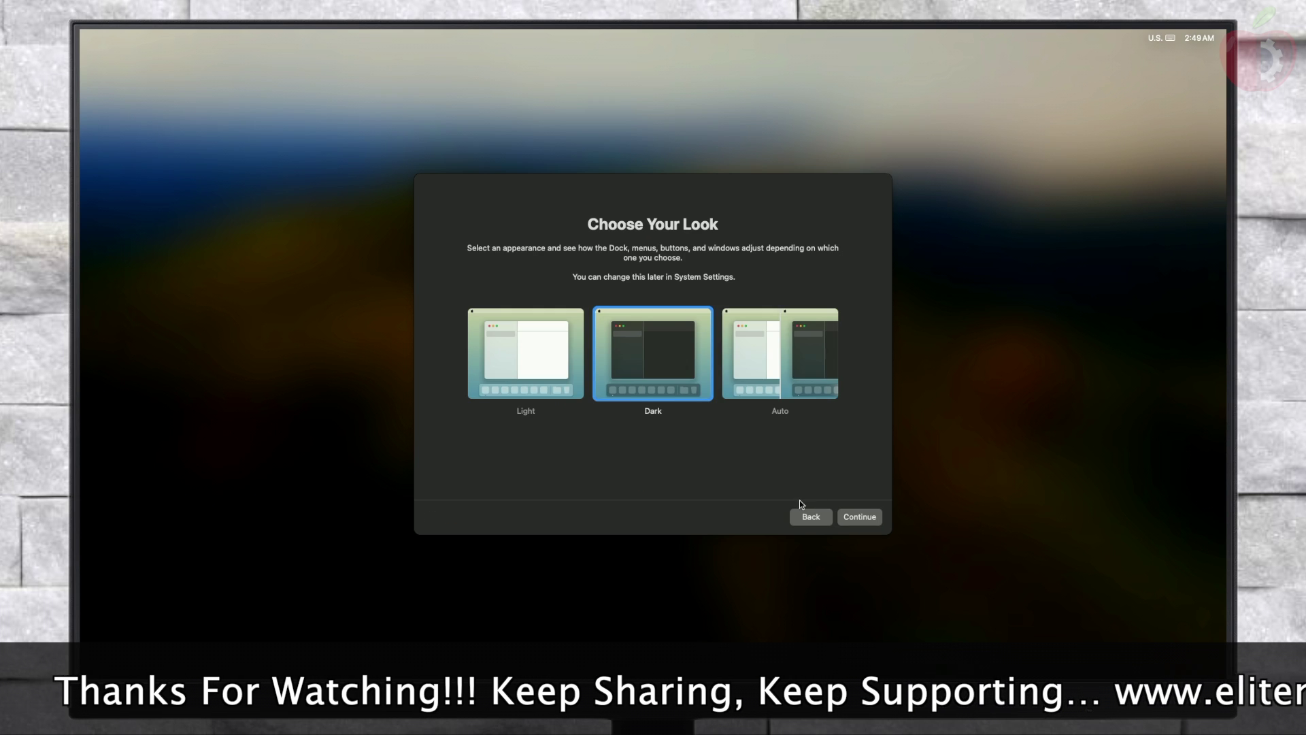
pyautogui.click(577, 412)
pyautogui.click(858, 517)
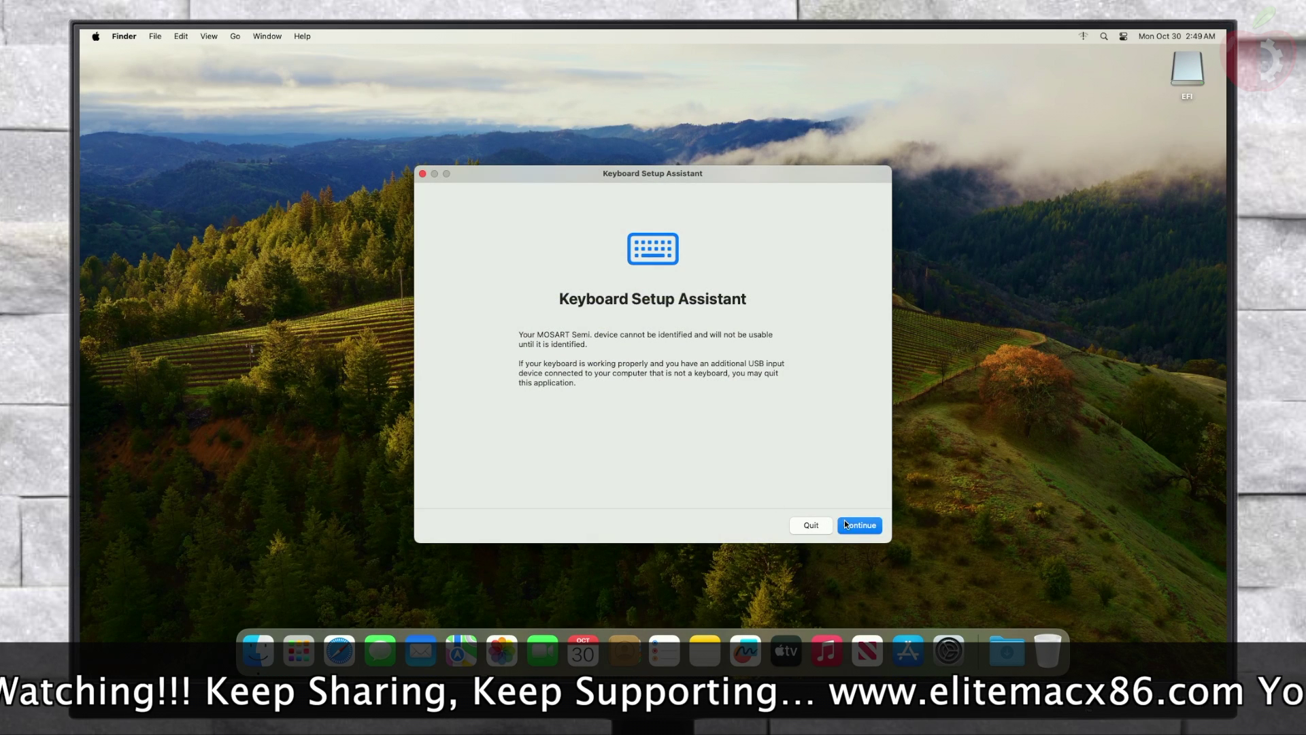
# Step: Identify the keyboard layout by pressing the Z and slash keys
pyautogui.click(843, 519)
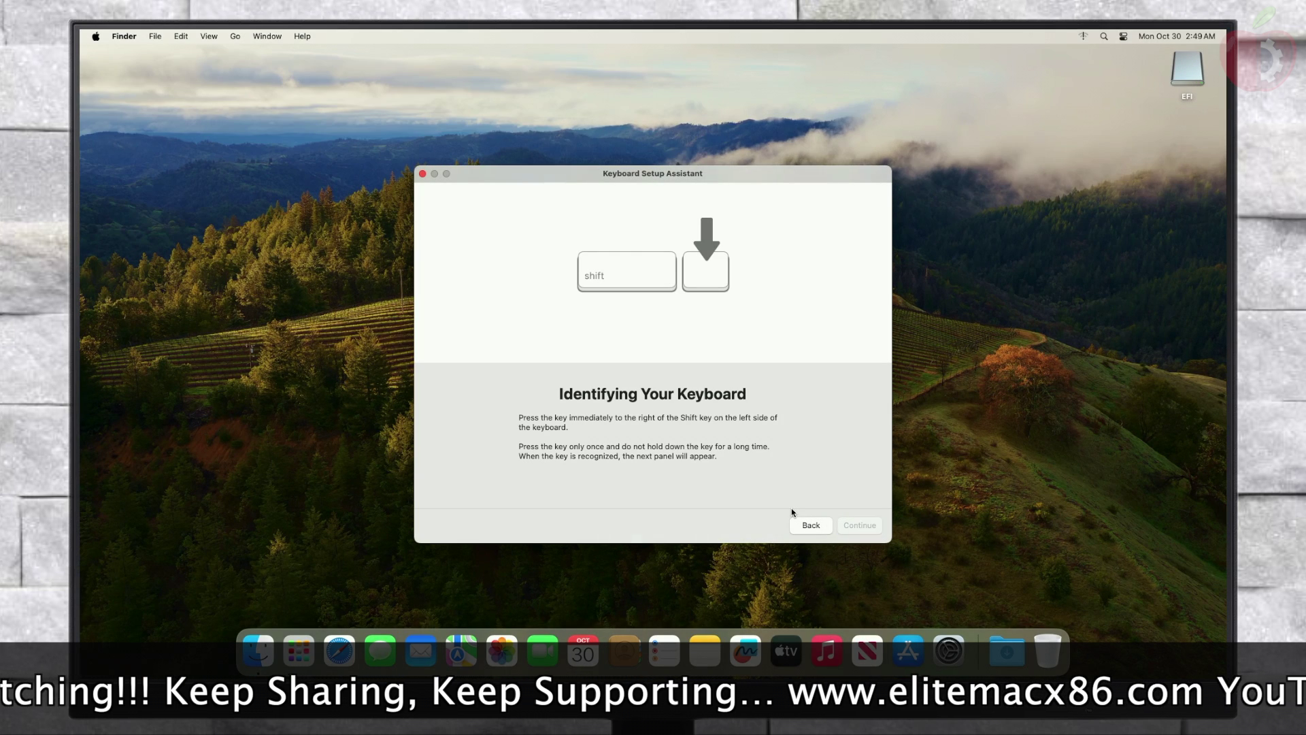
pyautogui.press('z')
pyautogui.press('/')
# Step: Dismiss the keyboard assistant, enable Hard disks on the desktop in Finder Settings, and select the EFI disk
pyautogui.click(868, 529)
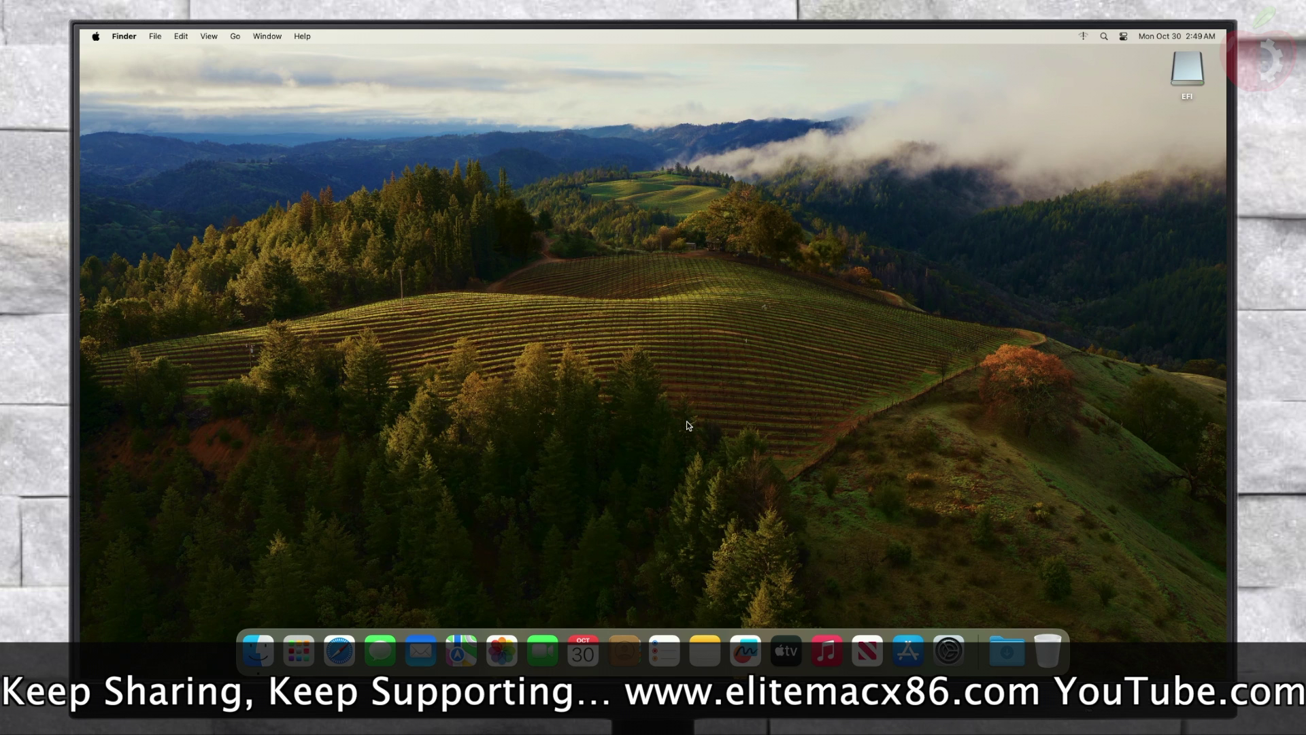
pyautogui.click(117, 36)
pyautogui.click(134, 73)
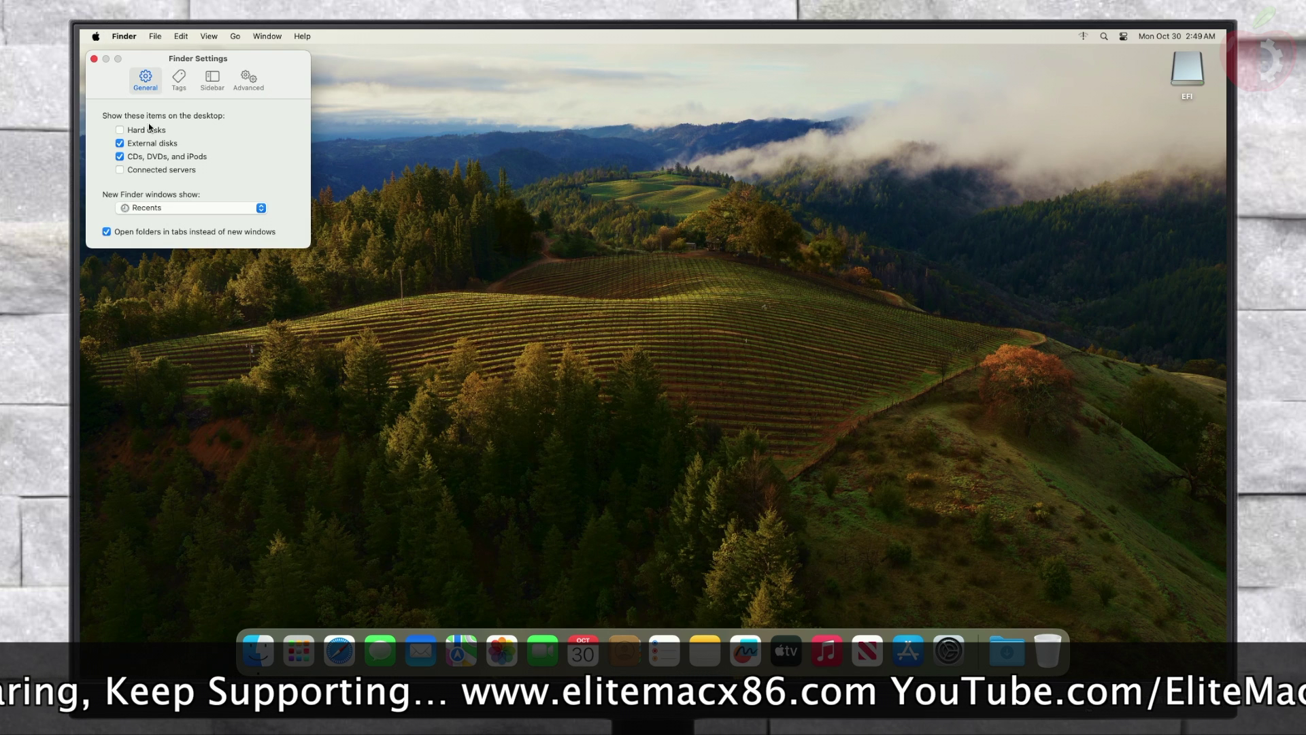
pyautogui.click(133, 130)
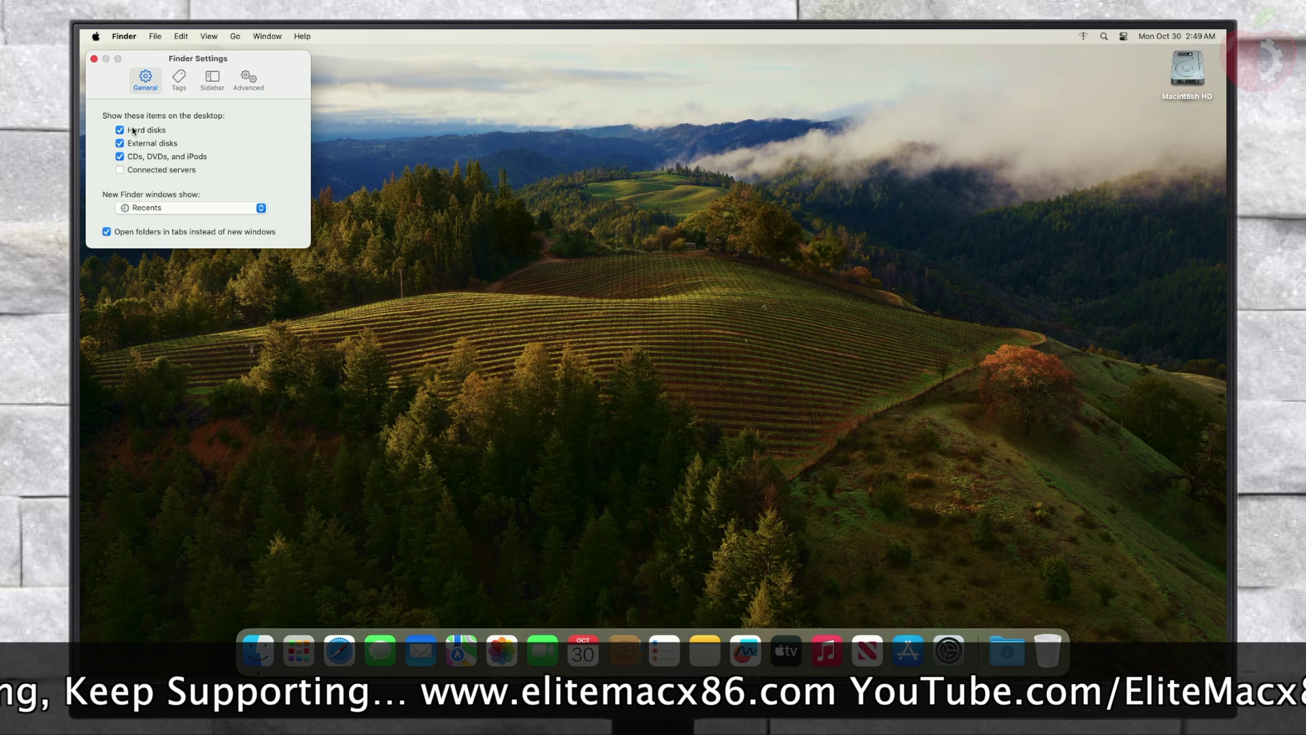
pyautogui.click(94, 58)
pyautogui.rightClick(371, 156)
pyautogui.click(569, 226)
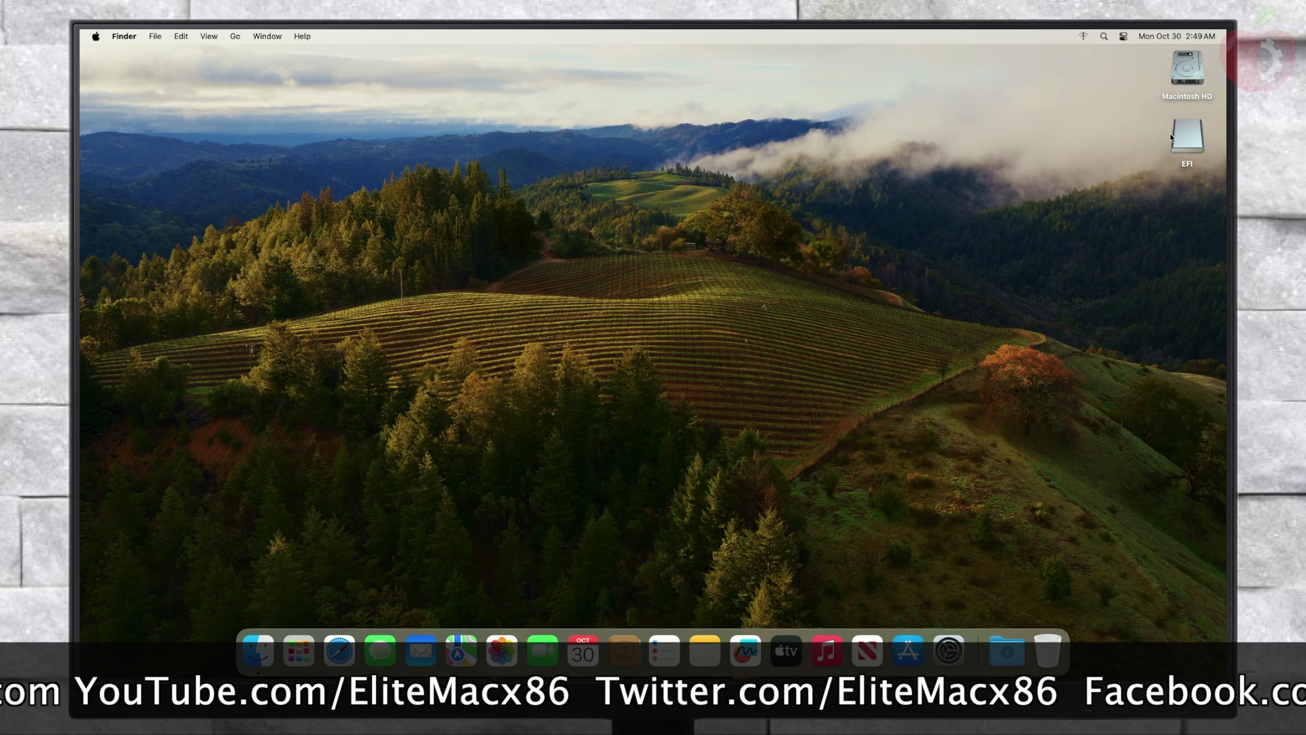
pyautogui.click(1176, 141)
# Step: Open the EFI volume and launch OpenCore Configurator from it
pyautogui.doubleClick(1176, 141)
pyautogui.rightClick(634, 190)
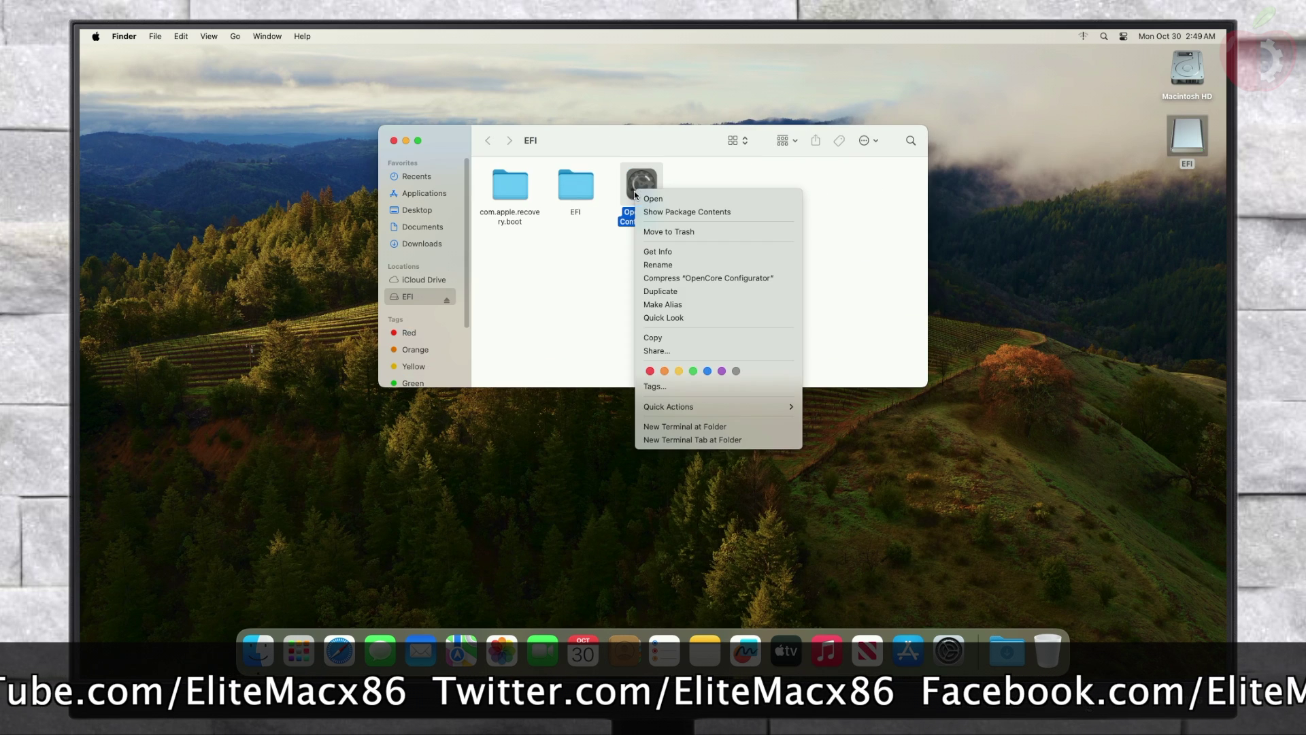
pyautogui.click(652, 200)
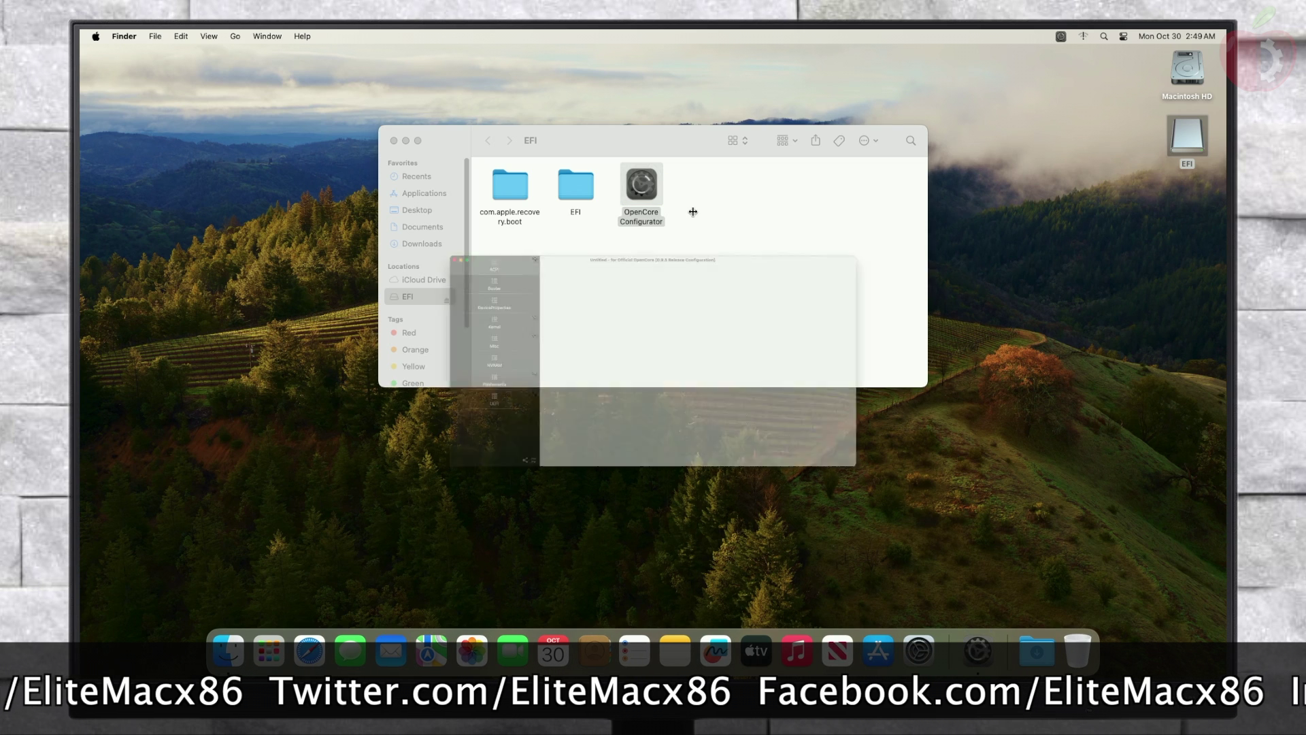
# Step: Mount the internal disk0s1 EFI partition with the admin password, then quit OpenCore Configurator
pyautogui.click(1060, 36)
pyautogui.click(1093, 107)
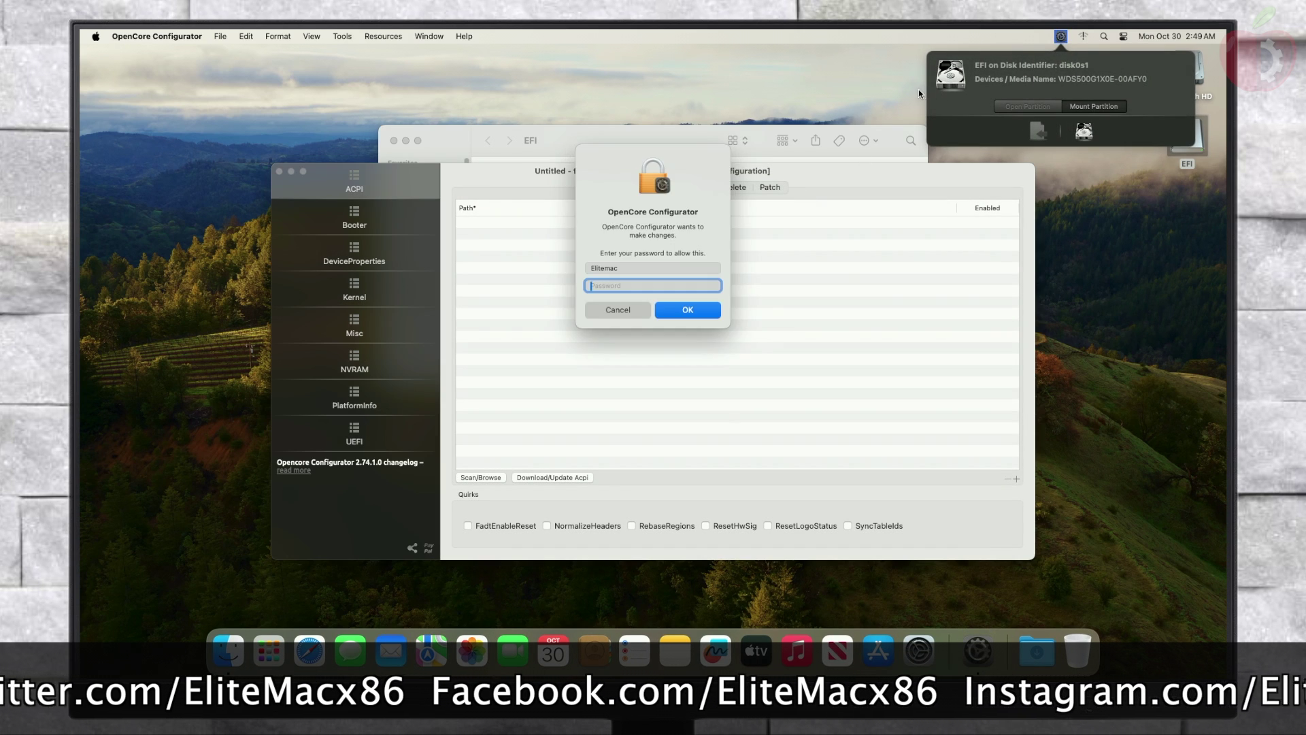
pyautogui.write('****')
pyautogui.press('Return')
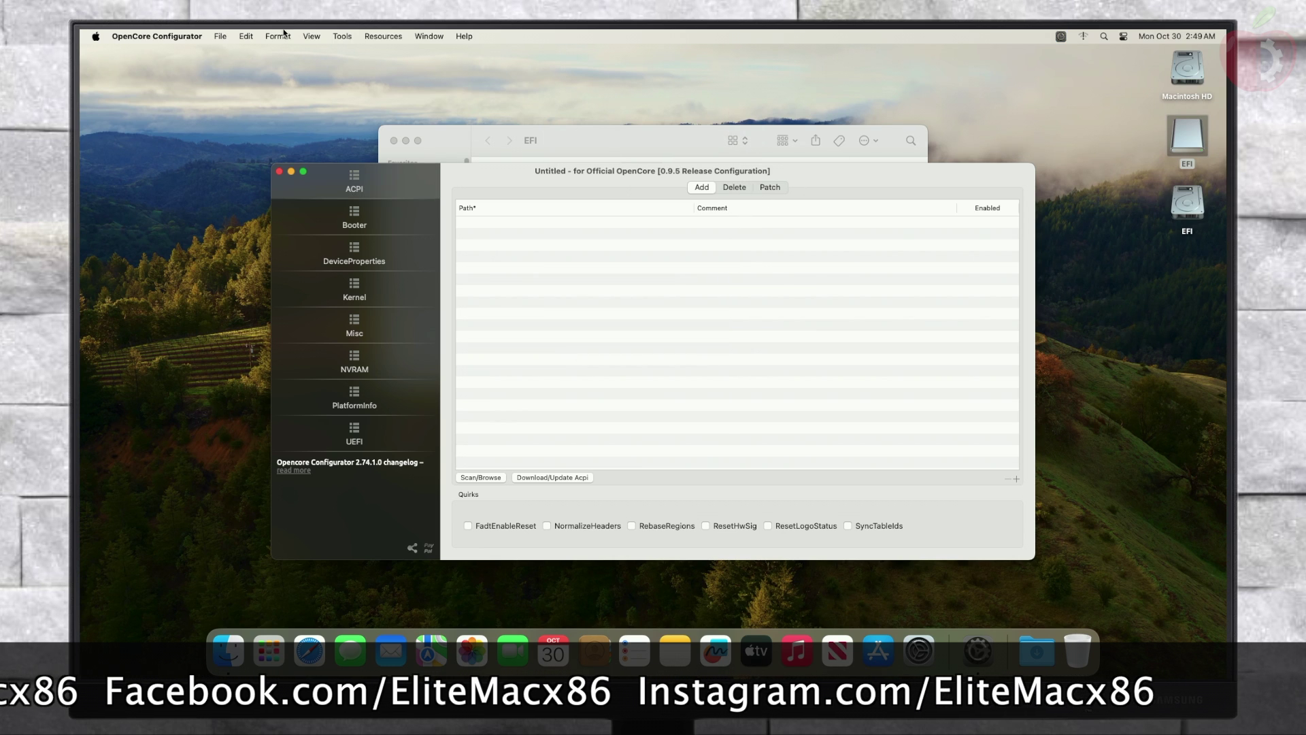
pyautogui.click(163, 36)
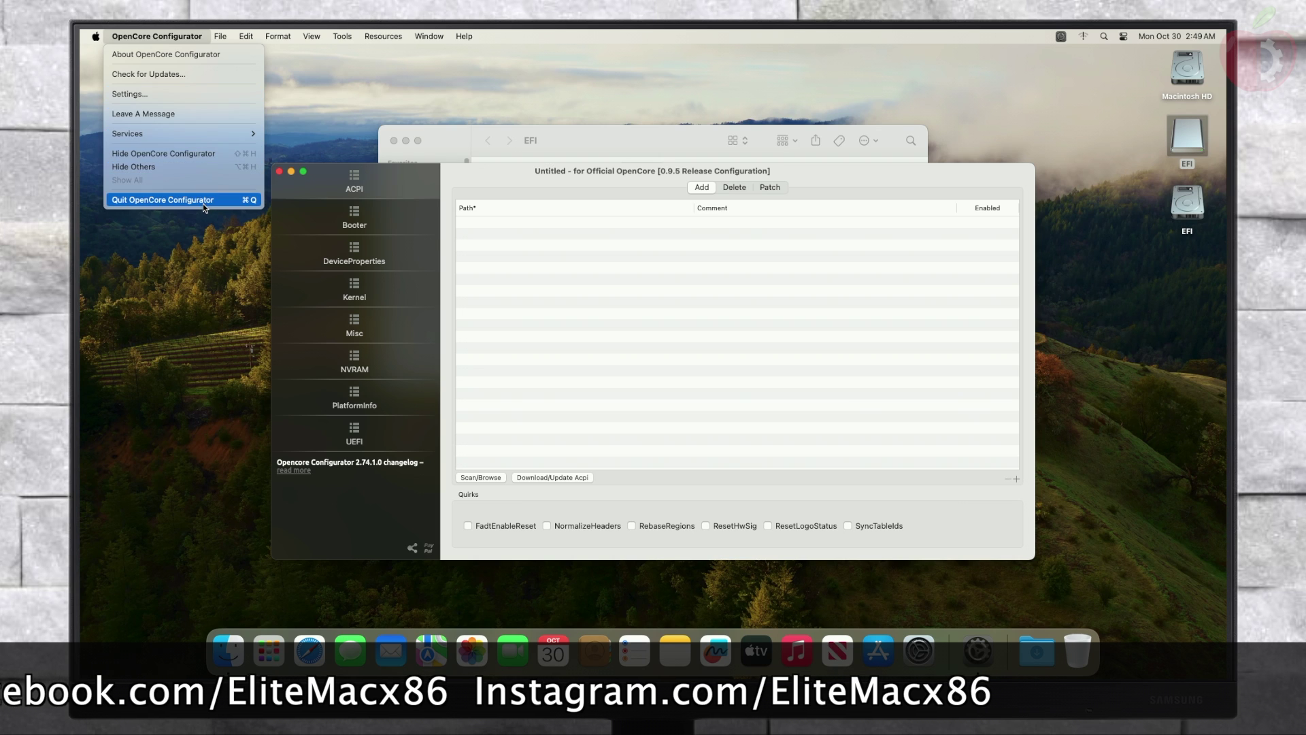
pyautogui.click(199, 199)
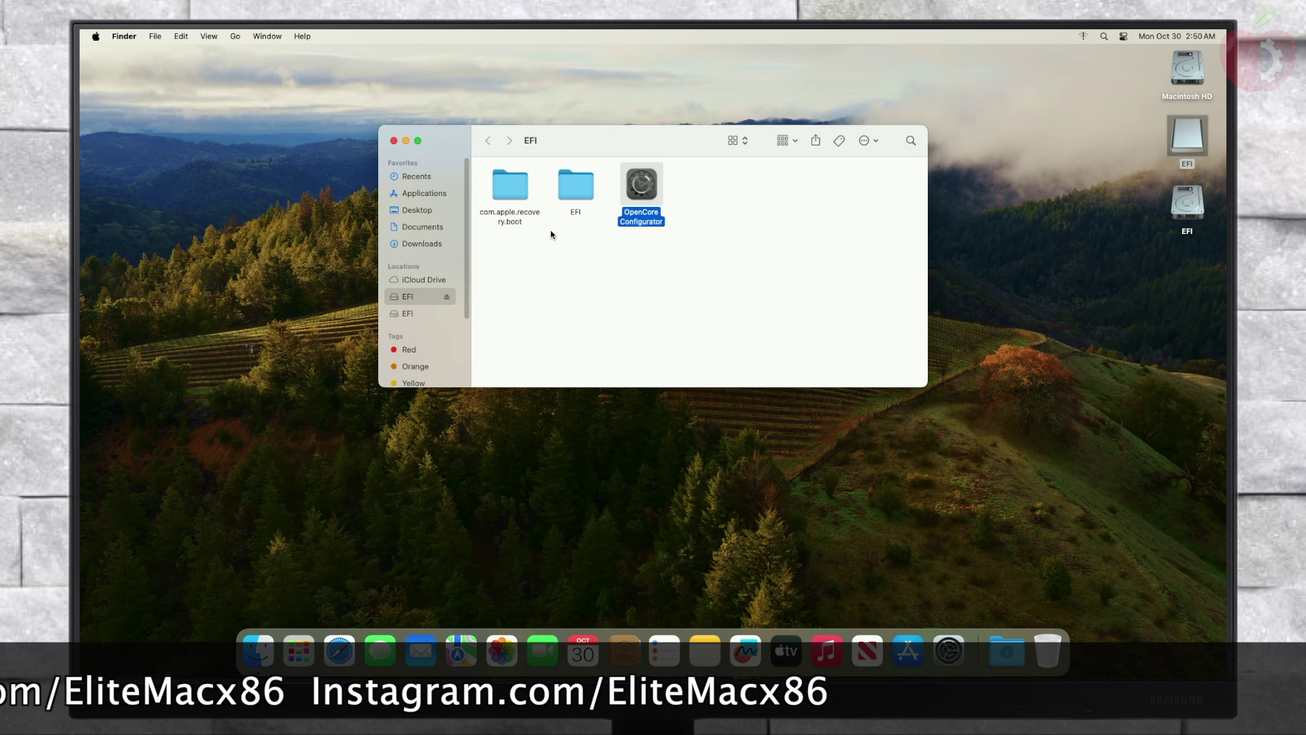
# Step: Copy the EFI folder from the USB EFI volume into the internal disk's EFI partition
pyautogui.click(620, 332)
pyautogui.click(572, 216)
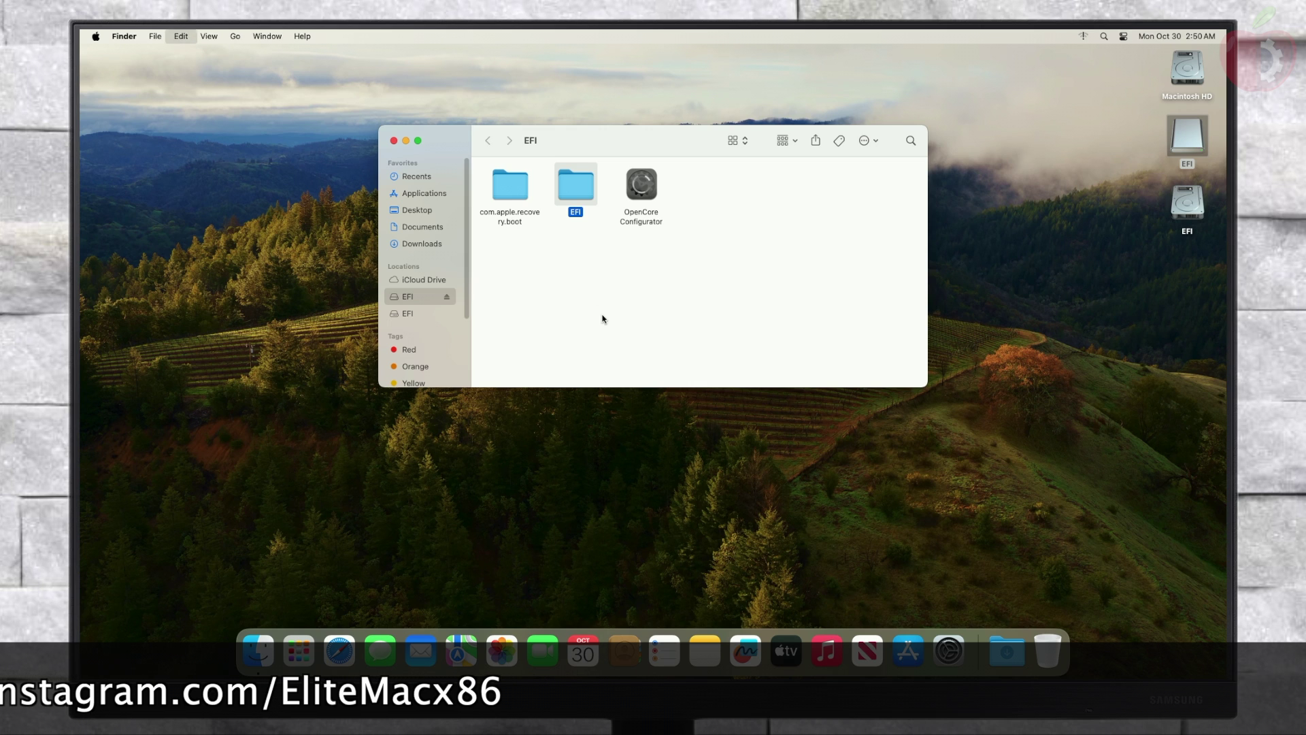
pyautogui.click(394, 141)
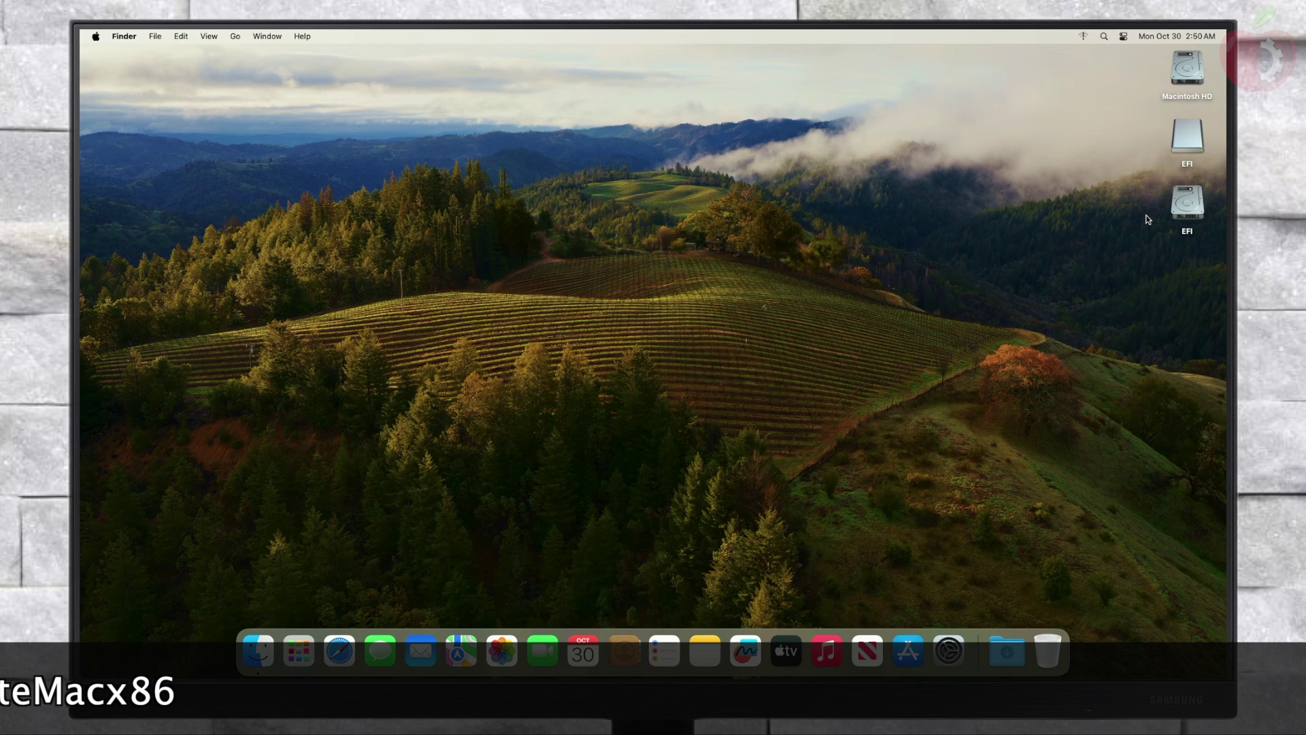
pyautogui.doubleClick(1172, 208)
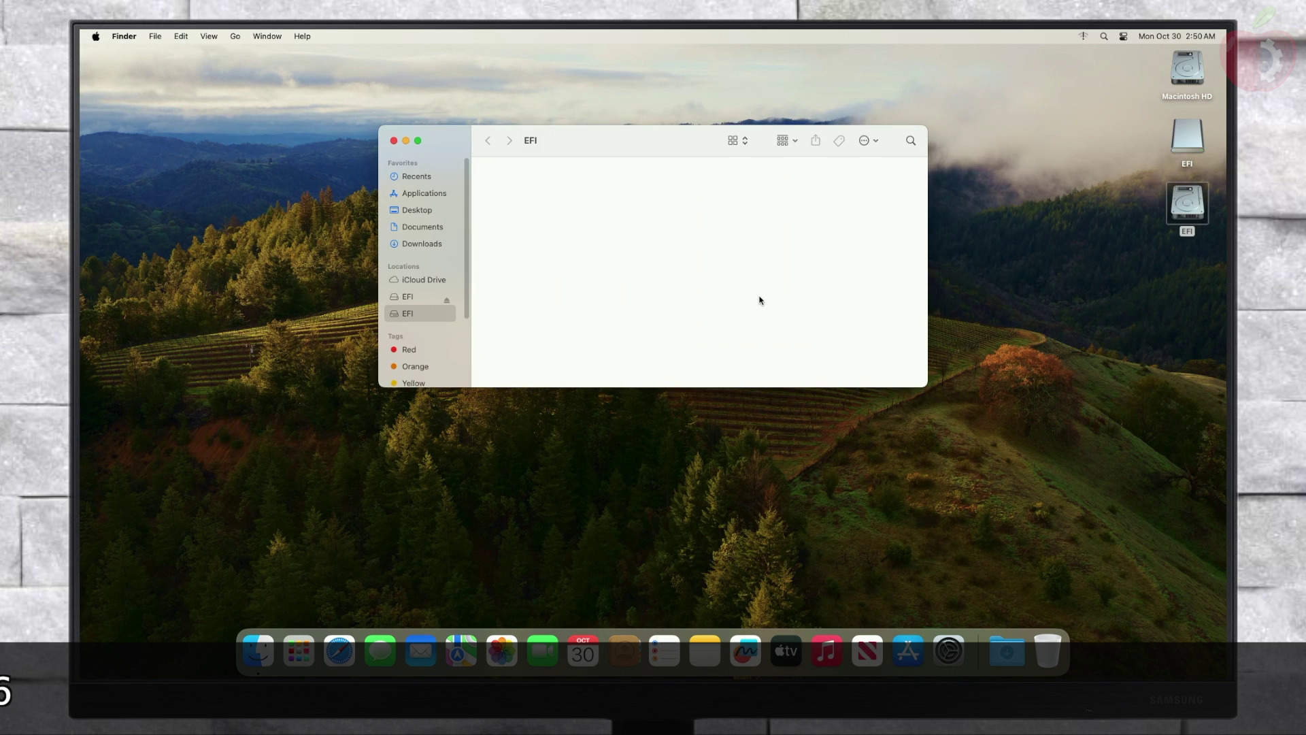
pyautogui.press('super+v')
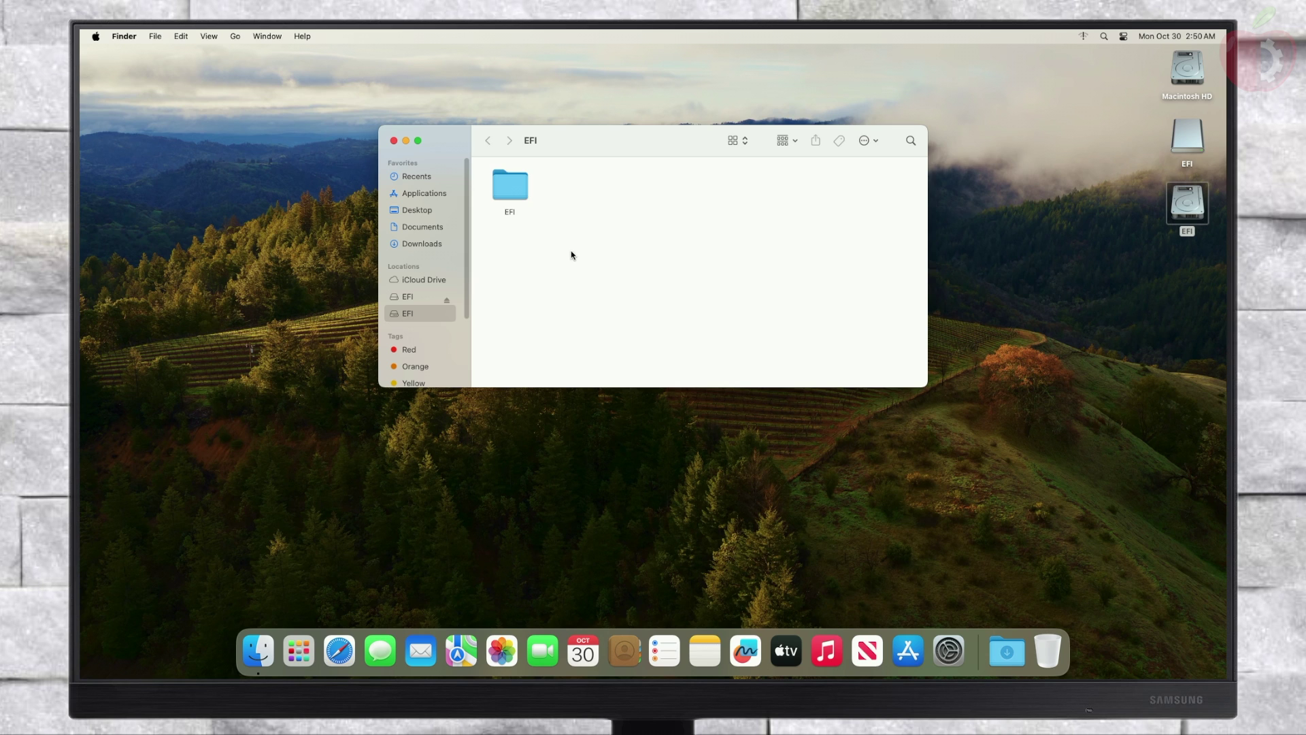
pyautogui.click(393, 140)
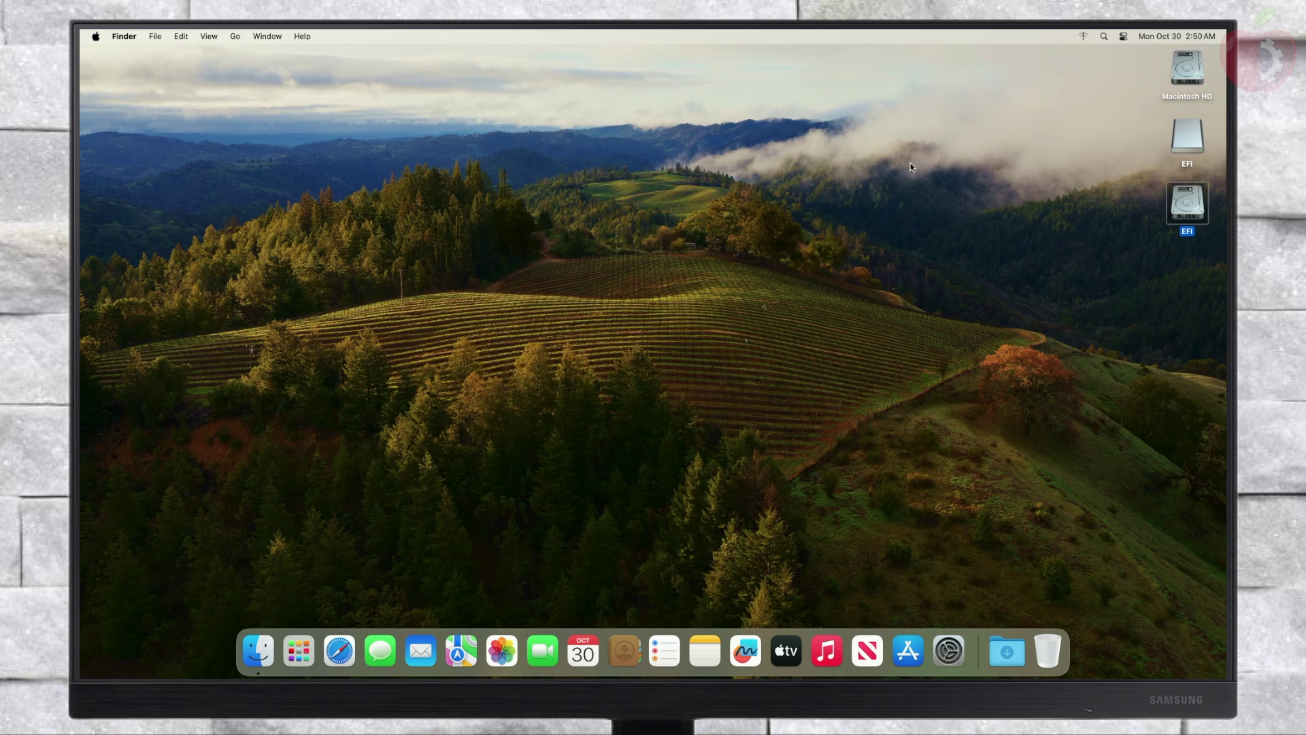
# Step: Eject both EFI volumes from the desktop
pyautogui.rightClick(1196, 133)
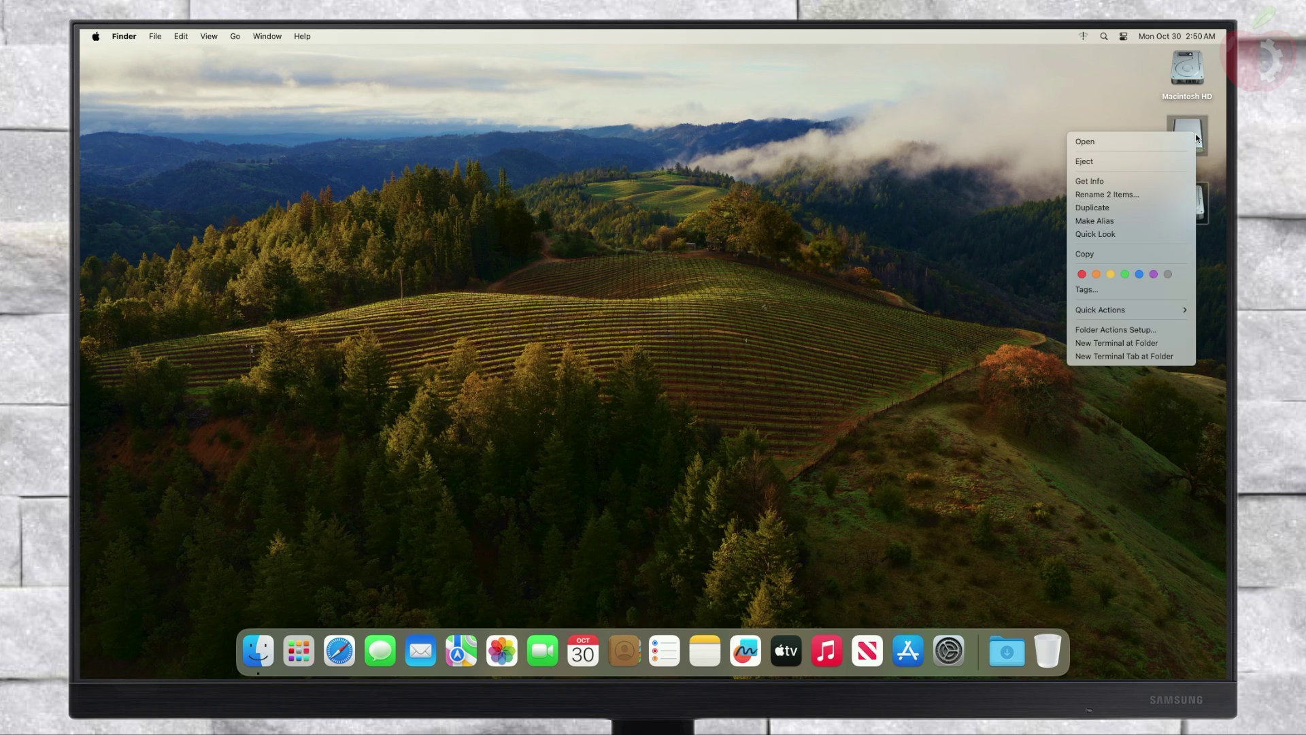
pyautogui.click(1129, 159)
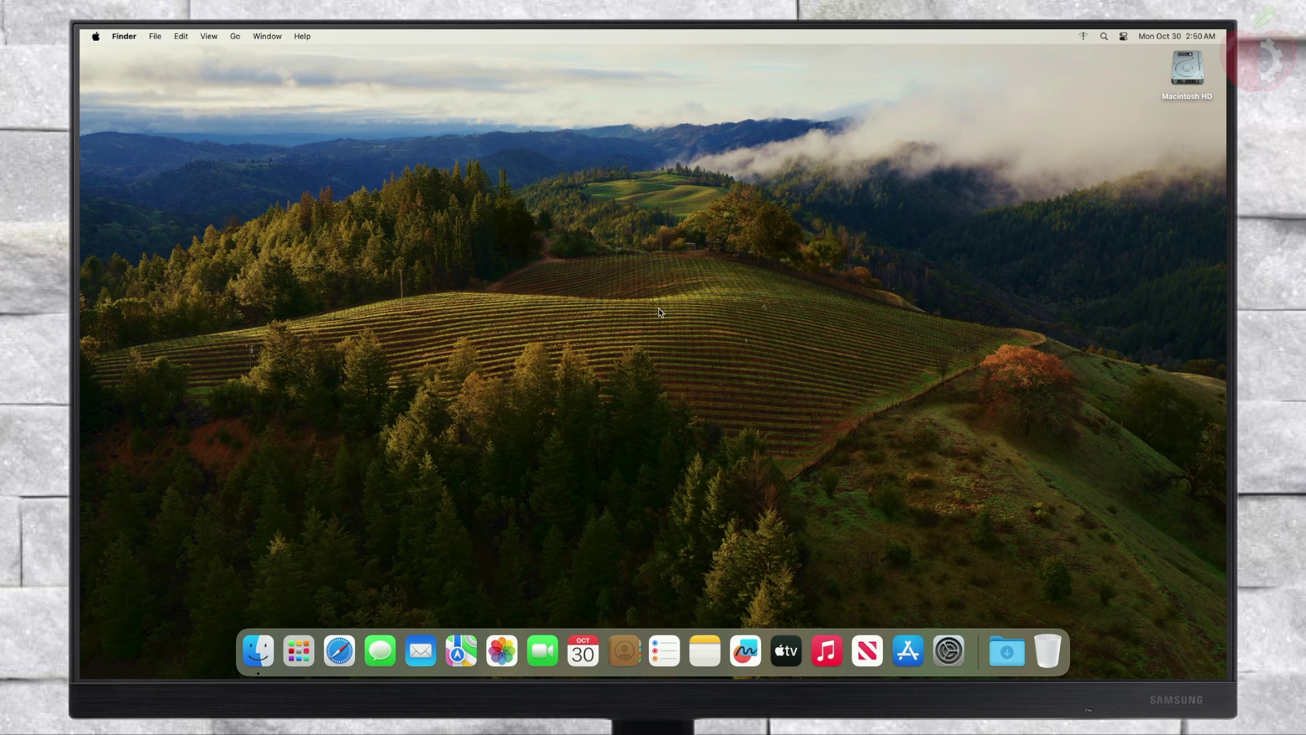
pyautogui.click(658, 310)
# Step: Restart without reopening windows and boot Macintosh HD from the OpenCore picker
pyautogui.click(96, 36)
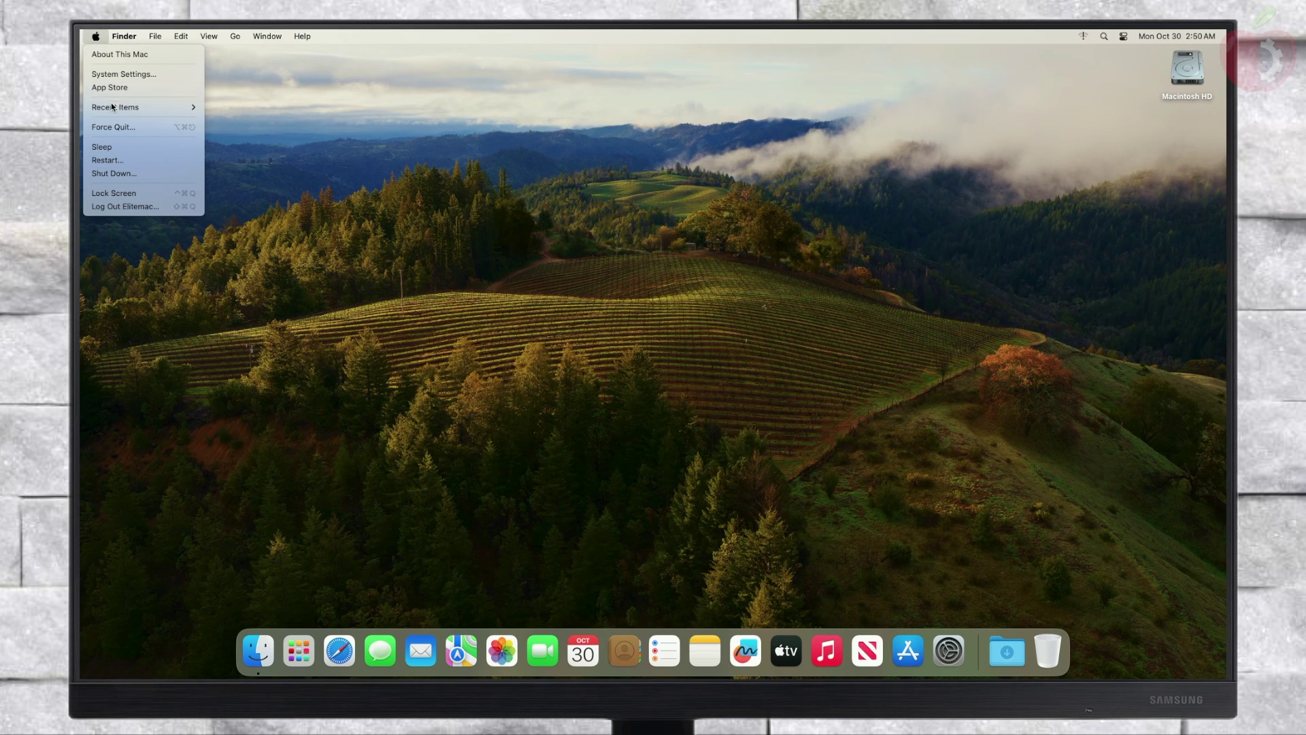
pyautogui.click(179, 160)
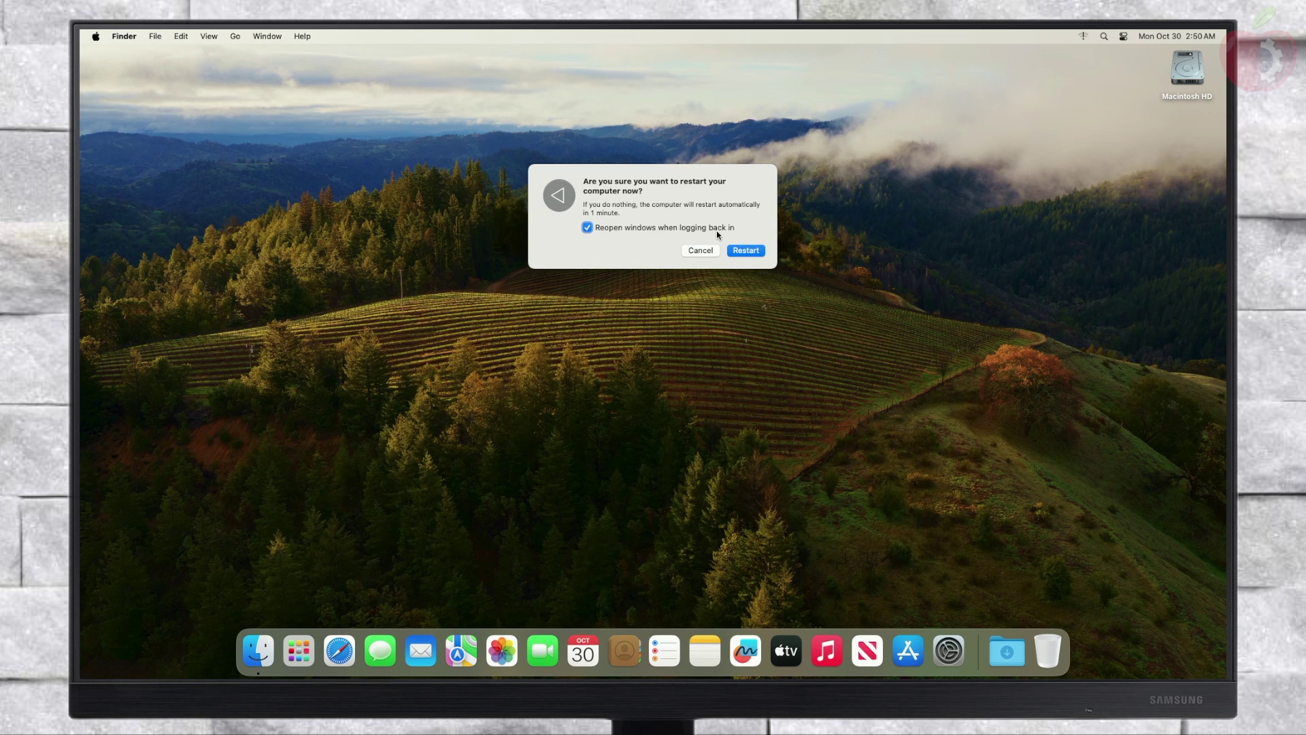
pyautogui.click(587, 228)
pyautogui.click(746, 250)
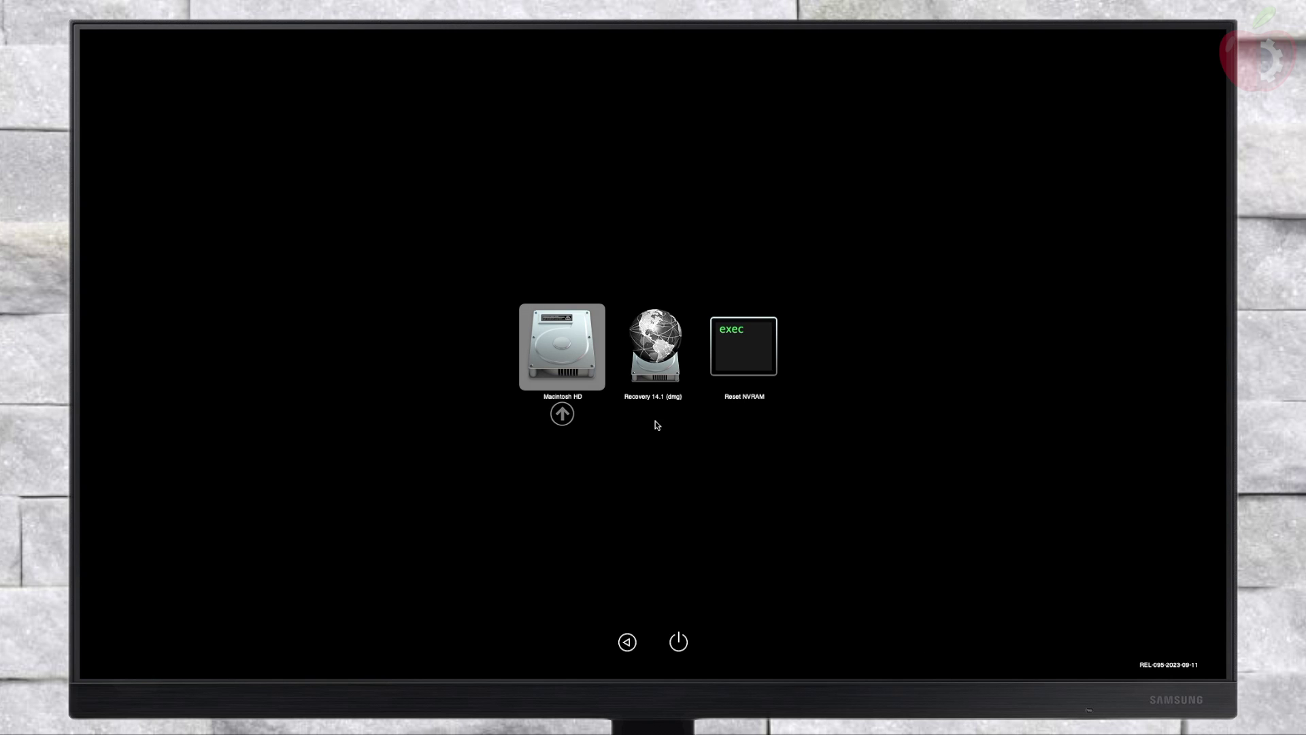
pyautogui.press('Return')
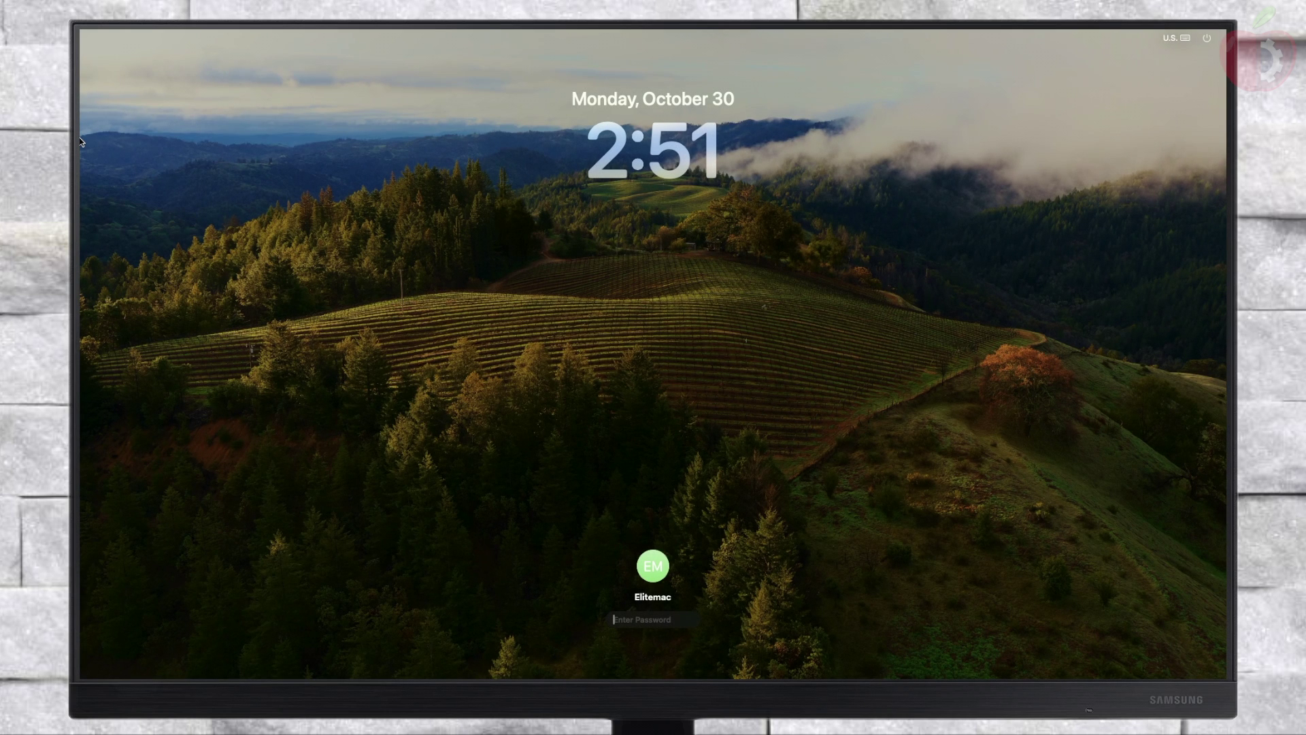
# Step: Log in with the account password and open About This Mac, confirming iMac Pro on Sonoma 14.1
pyautogui.write('•••••')
pyautogui.press('Return')
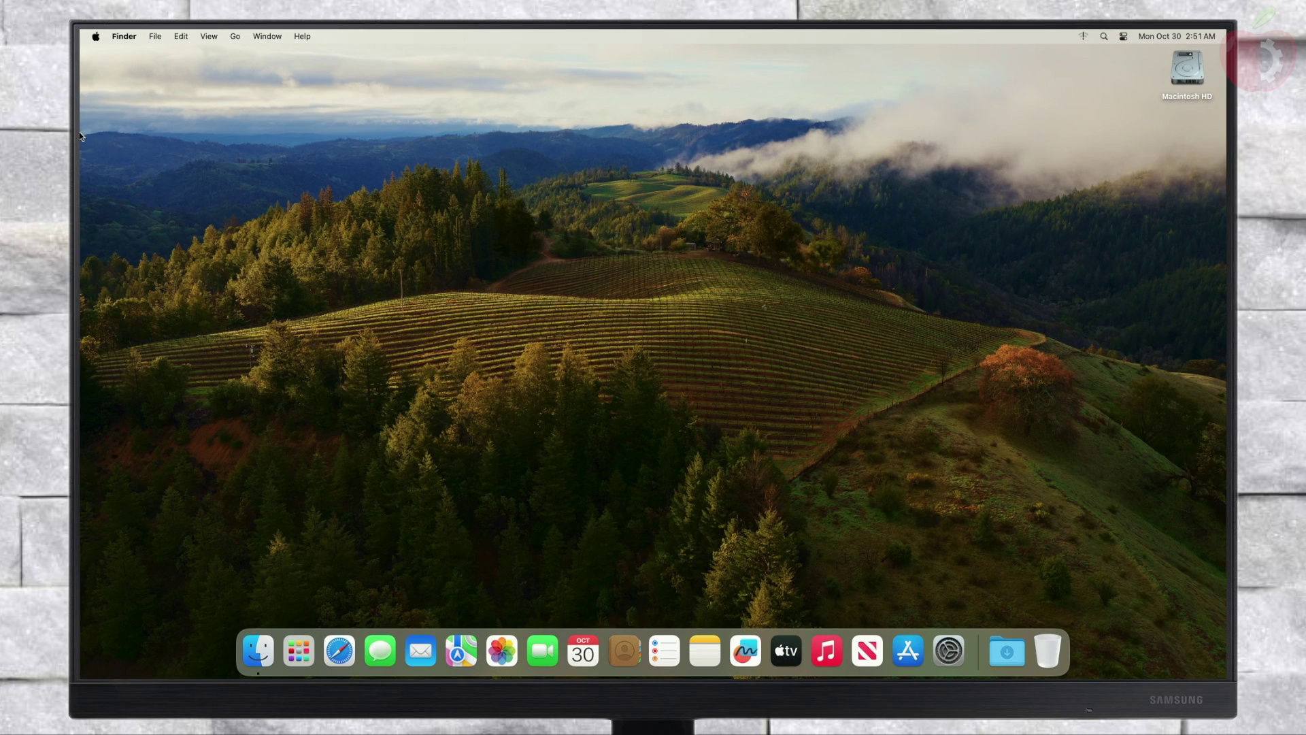
pyautogui.click(96, 37)
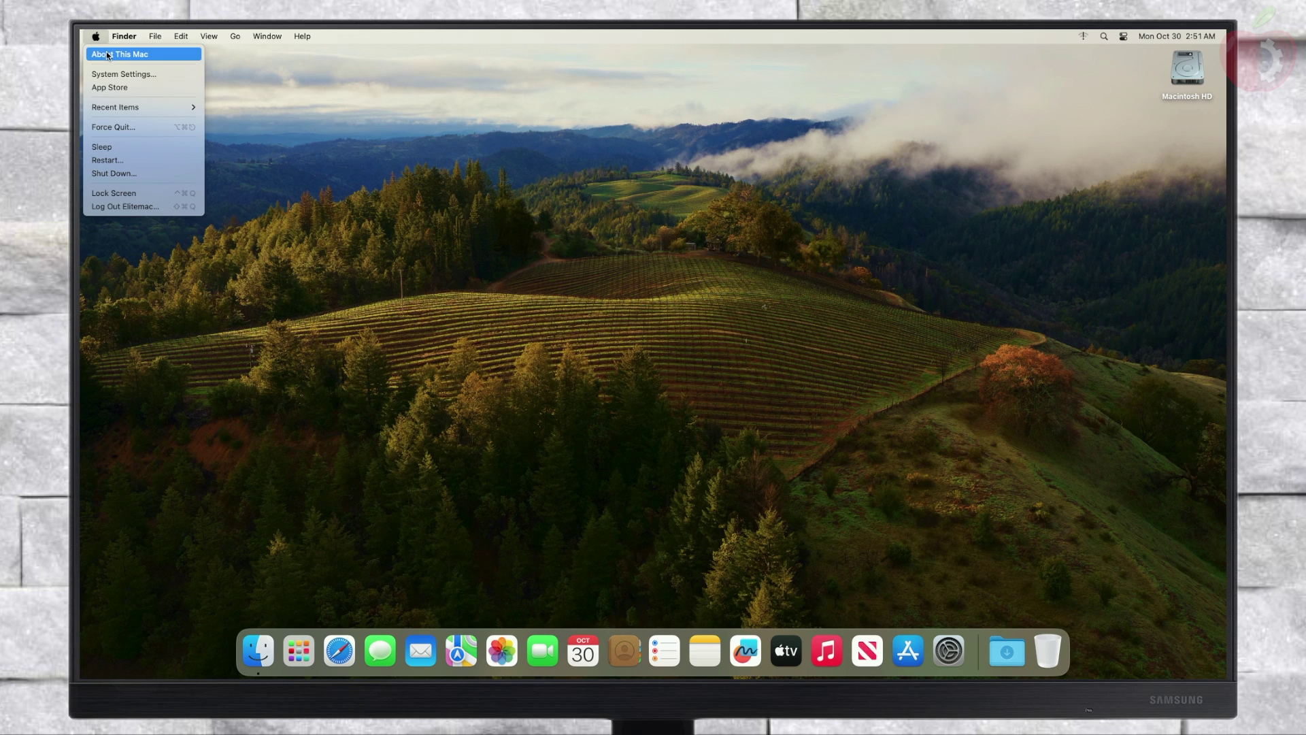
pyautogui.click(107, 54)
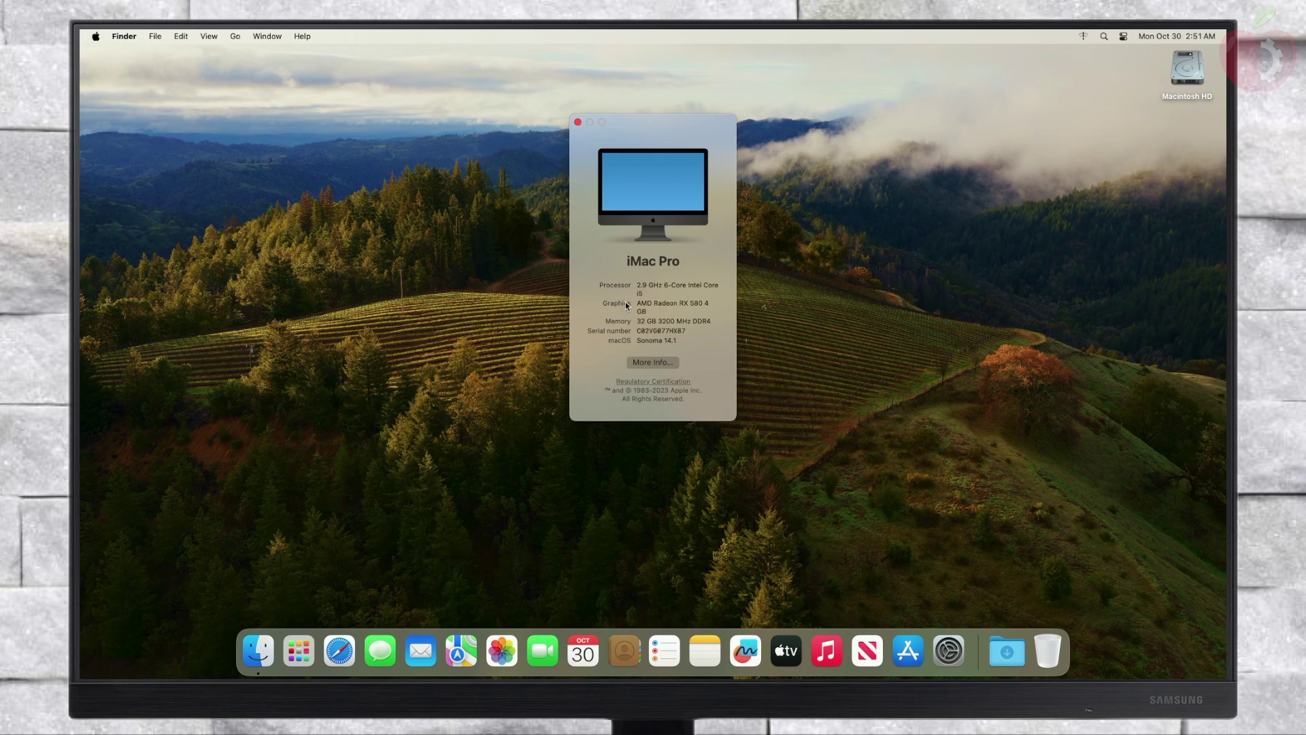